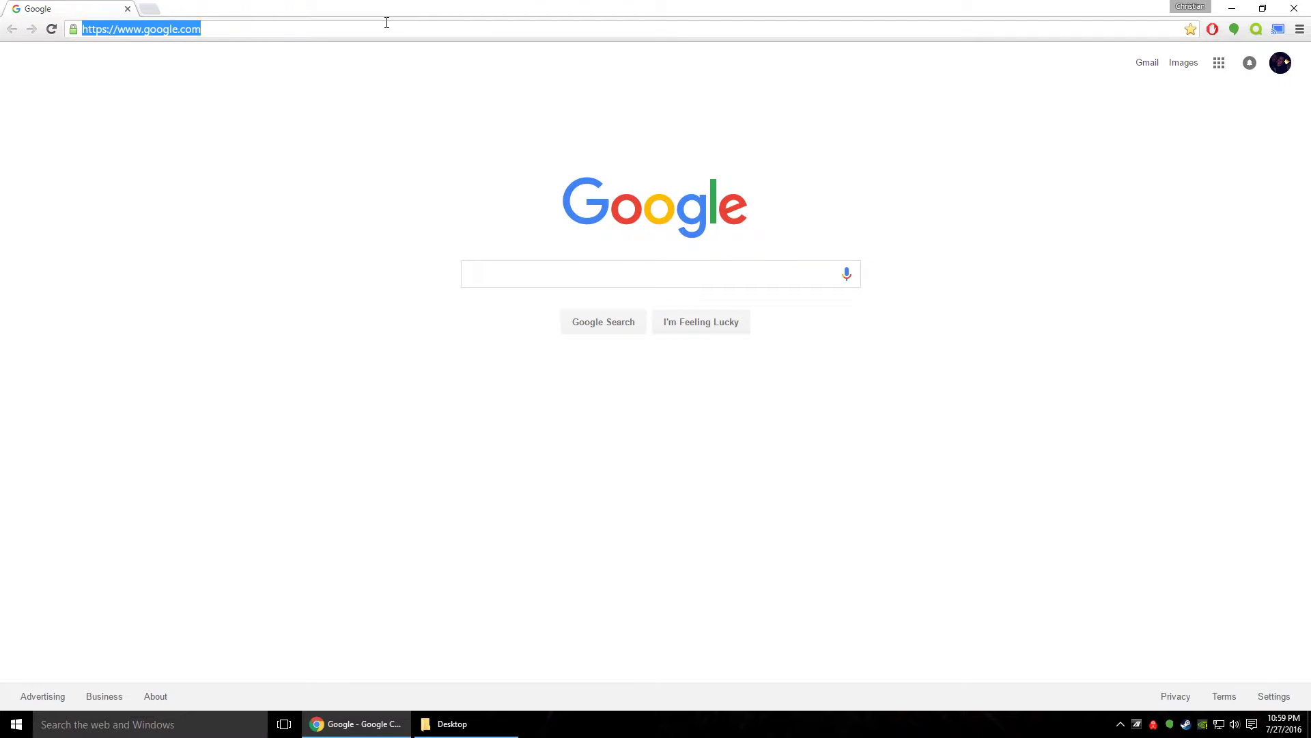
Go to music.google.com and expand the full navigation menu
text(music.goog)
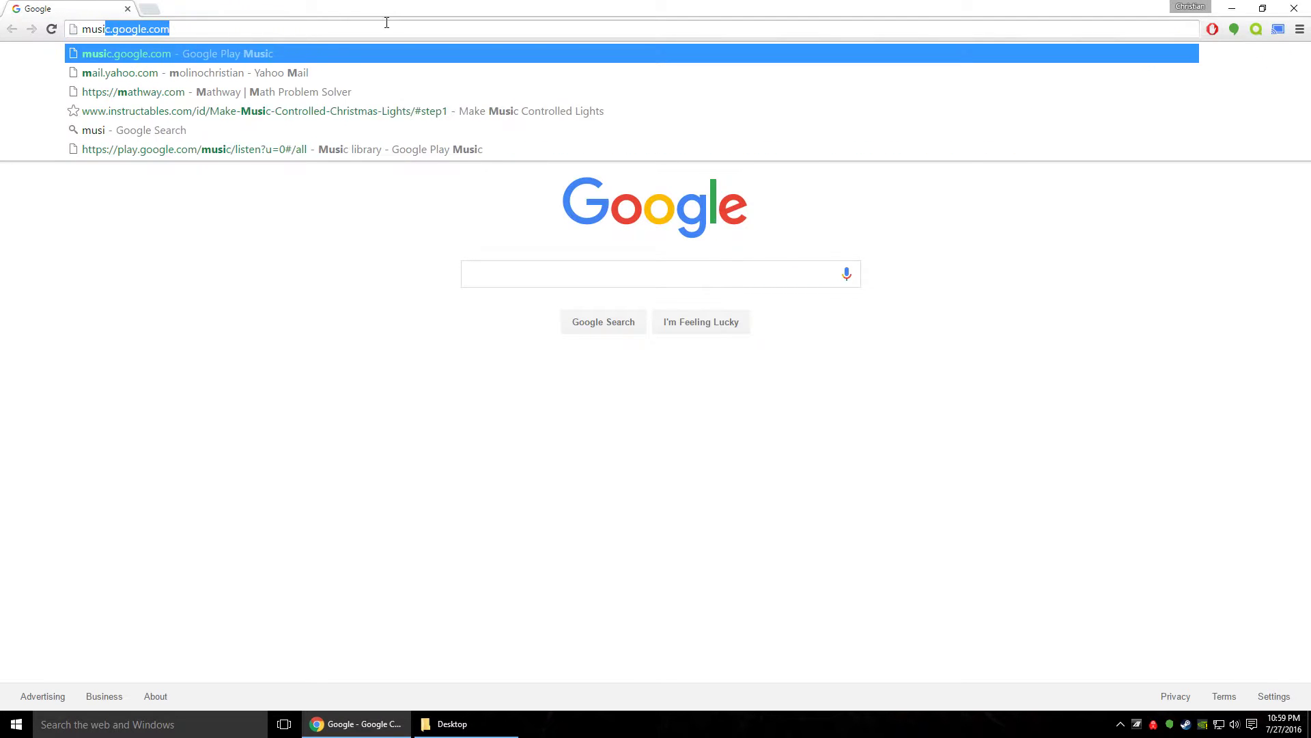
text(le.c)
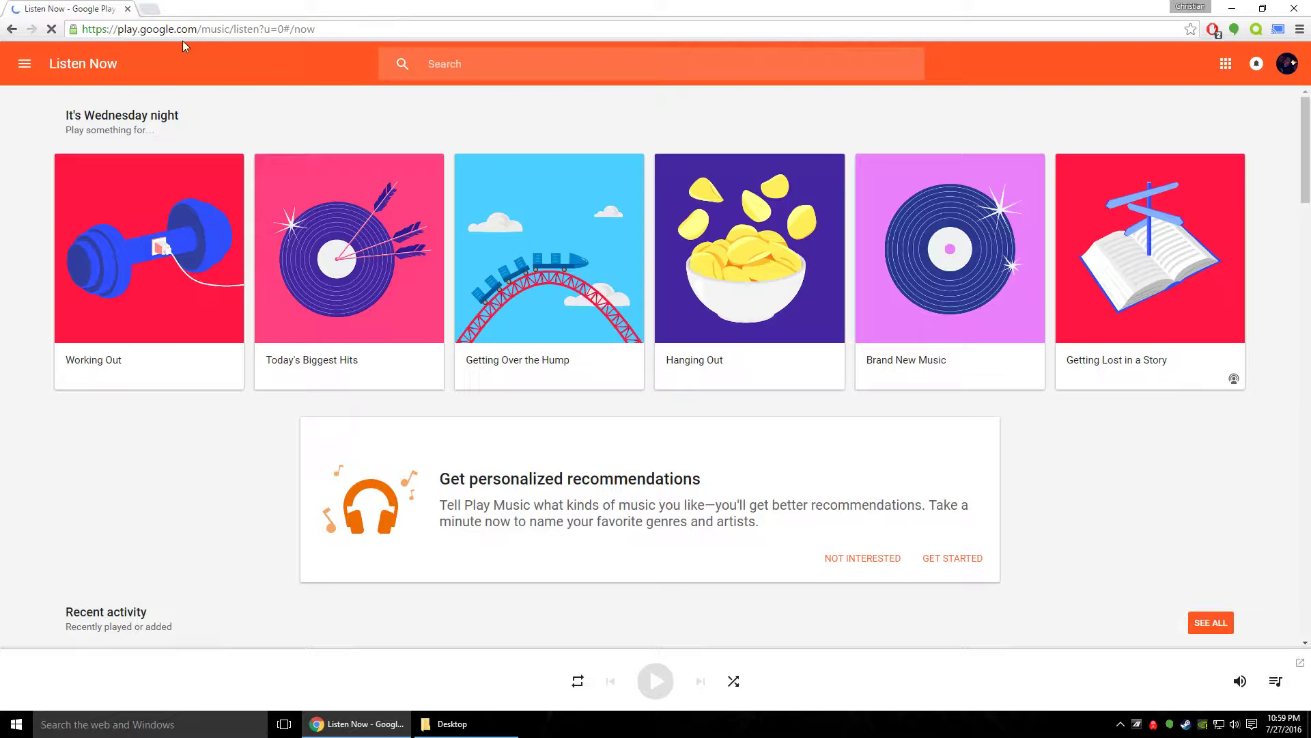
click(23, 65)
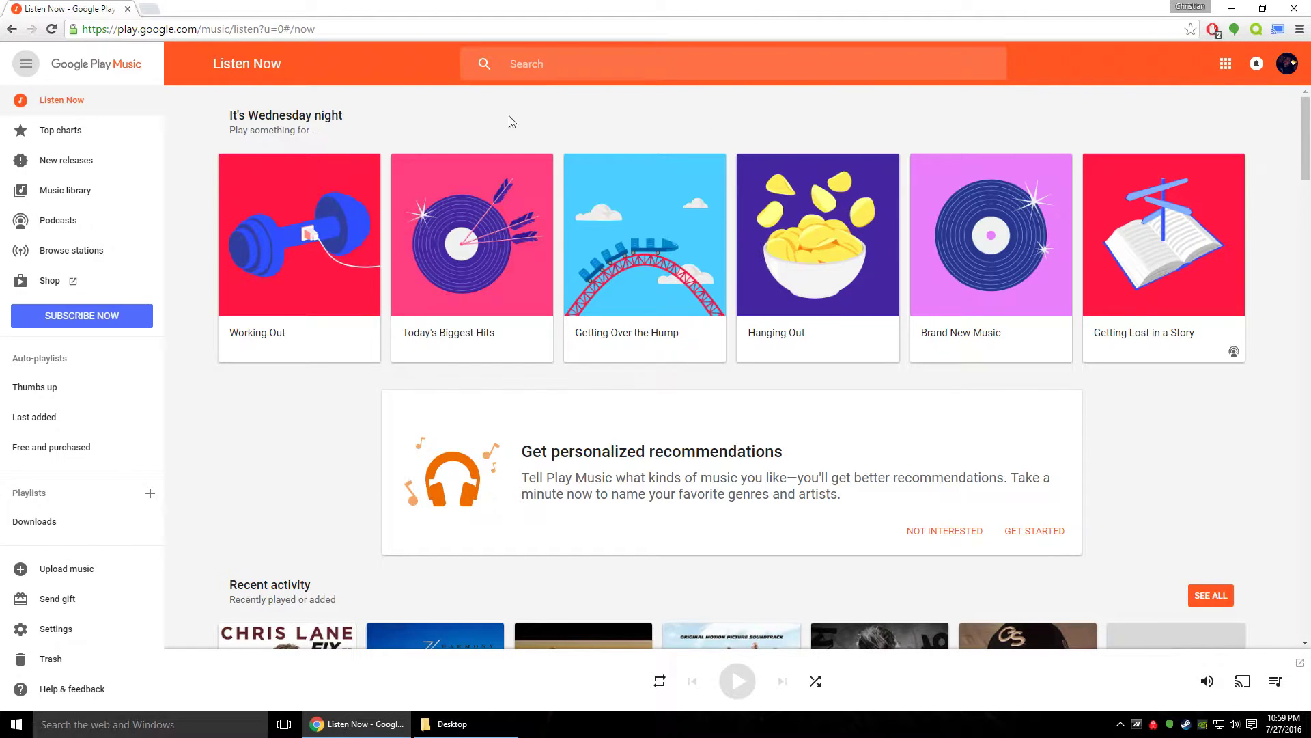
View the page for uploading music to the library and close it
click(65, 576)
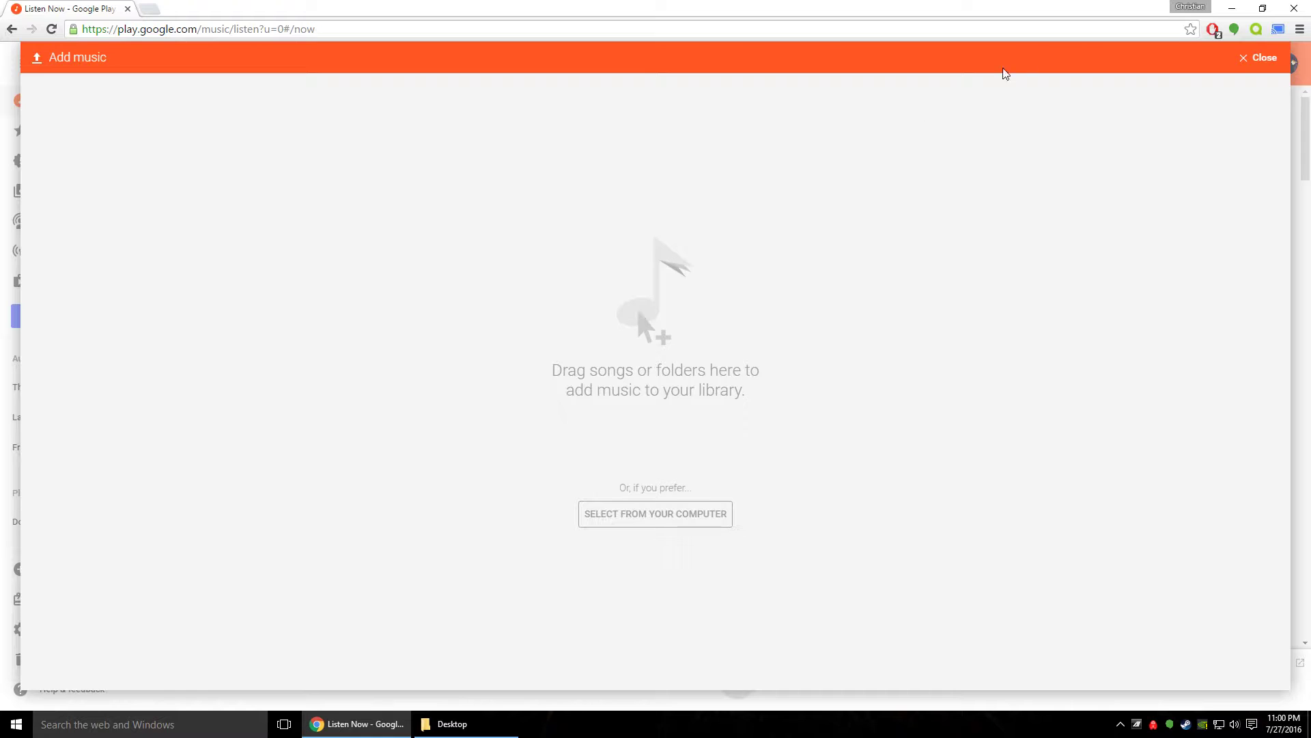
click(1263, 58)
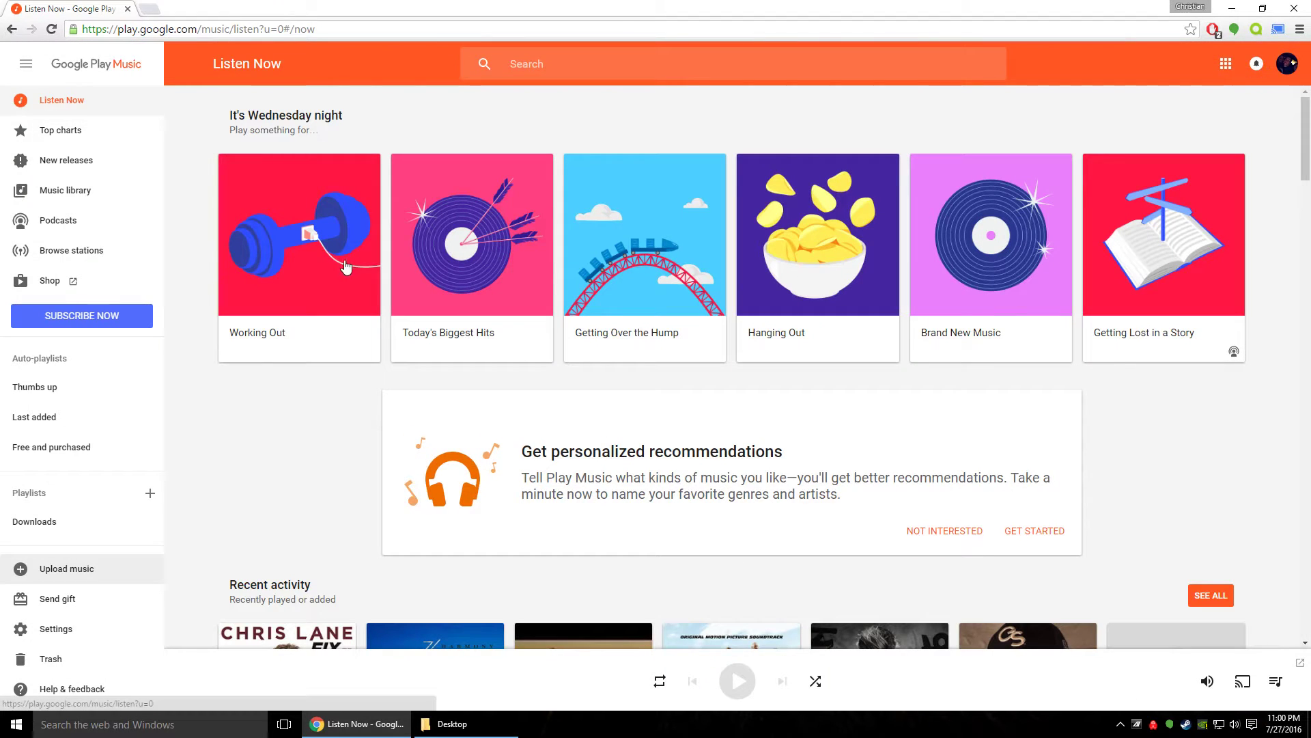
Open the music library's song list and look through it for tracks without album artwork
click(97, 185)
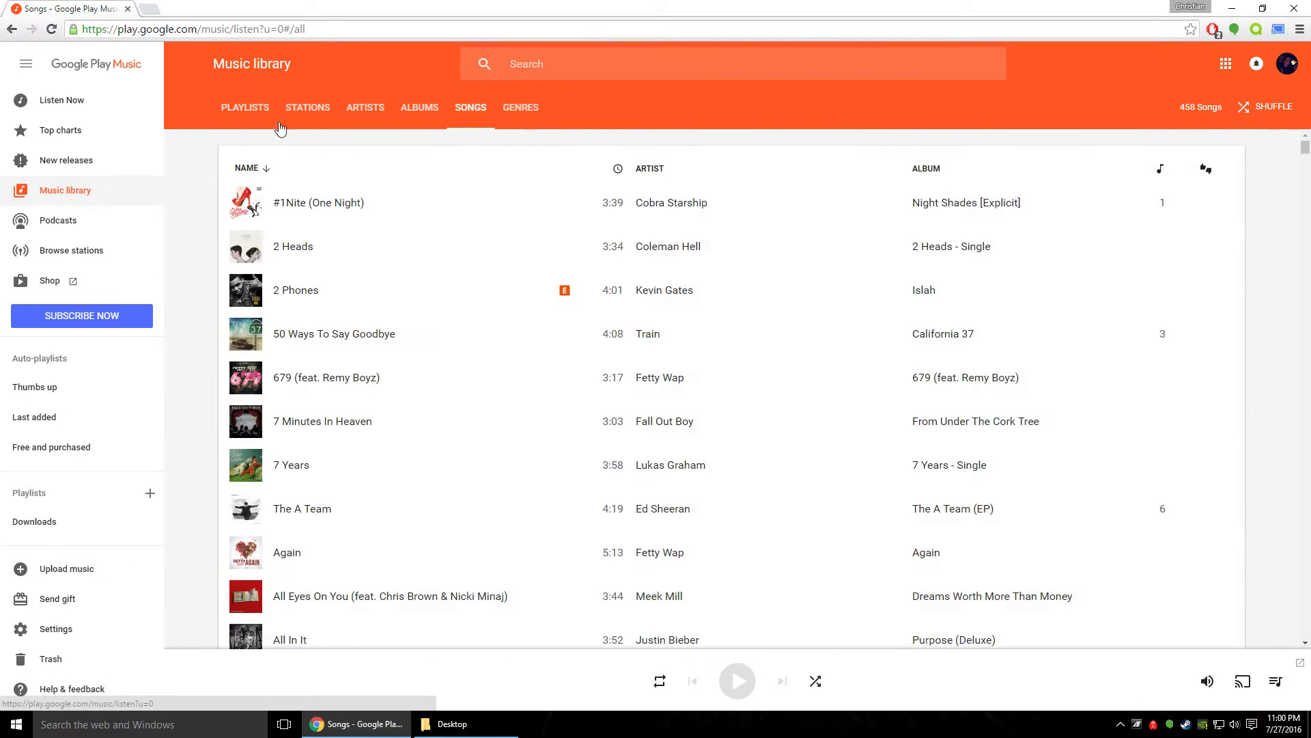
scroll(198, 209, down, 1)
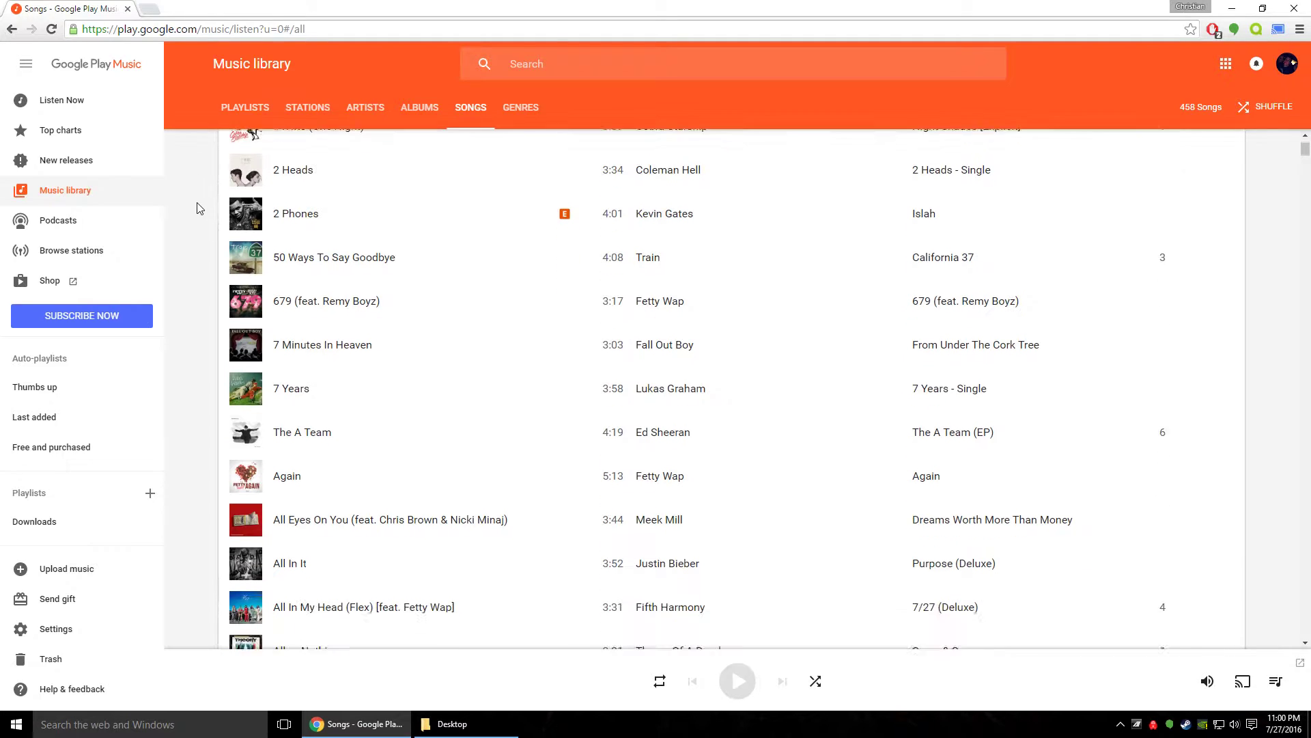
scroll(198, 208, down, 2)
scroll(198, 215, down, 9)
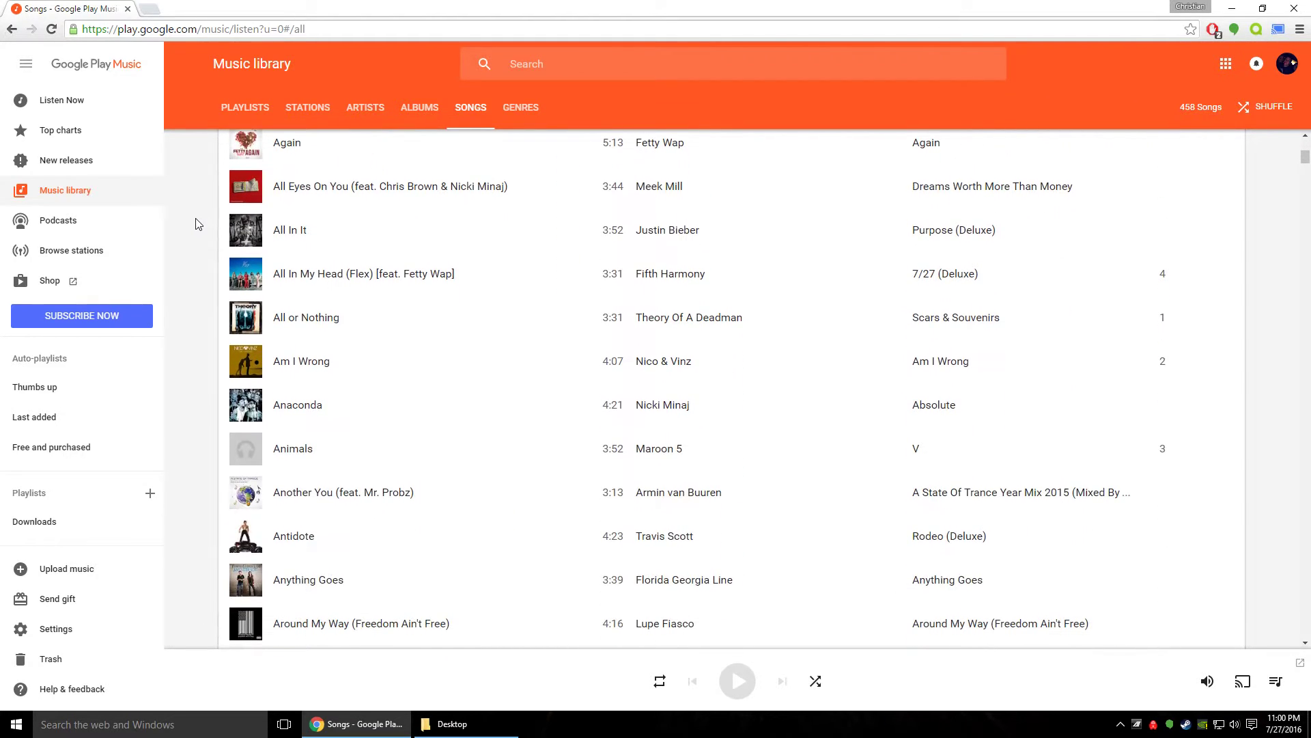
scroll(211, 216, up, 5)
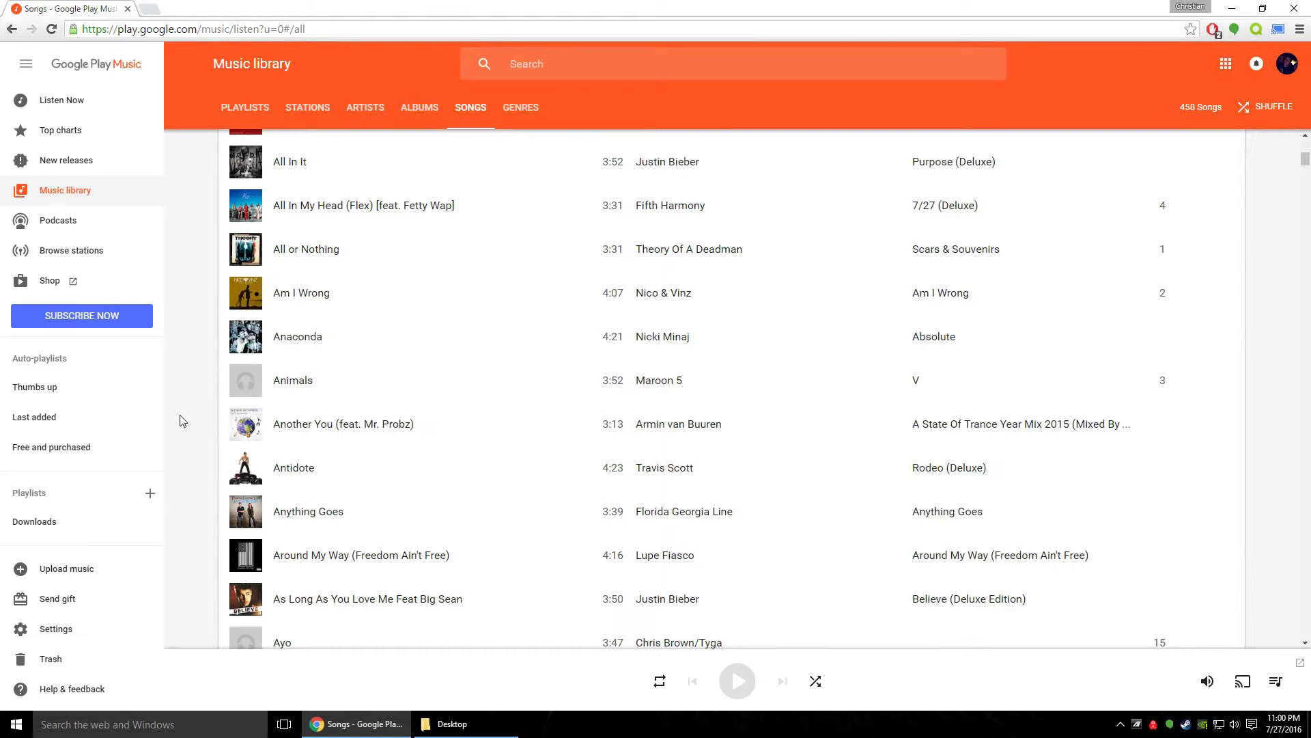
scroll(192, 348, down, 4)
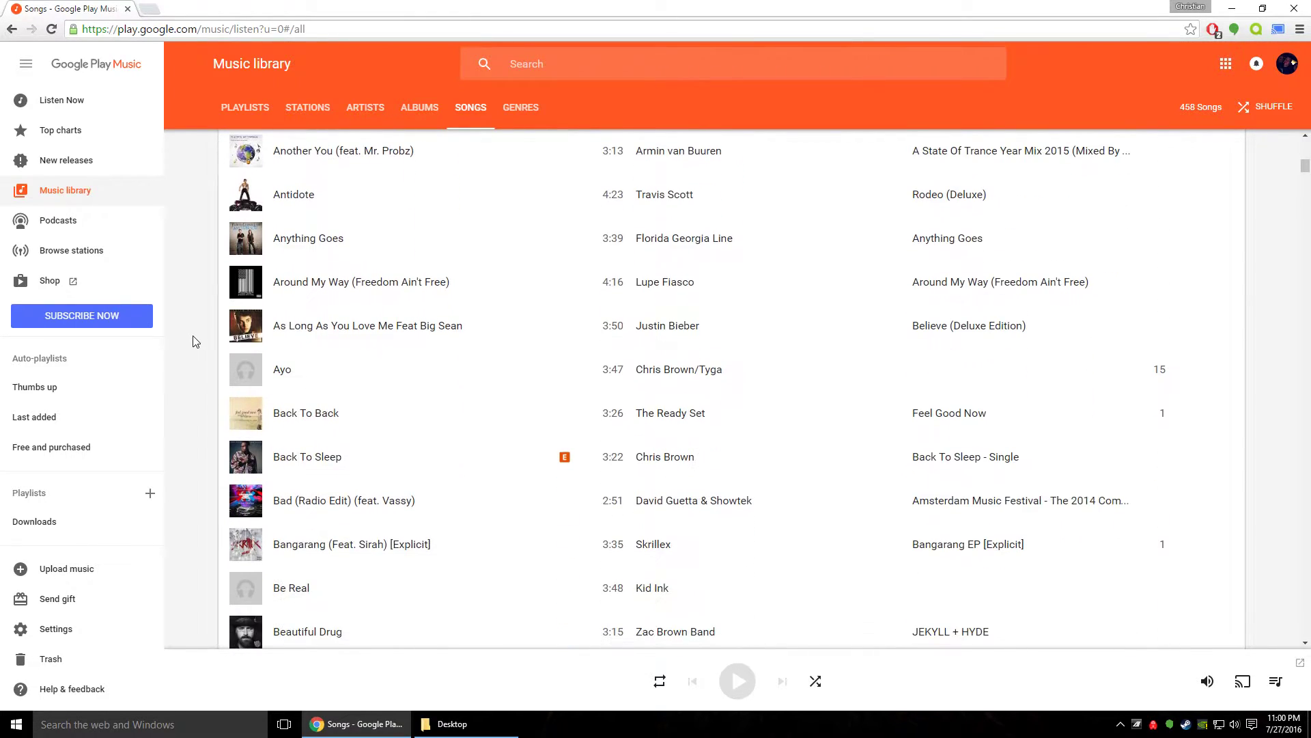
scroll(211, 348, up, 5)
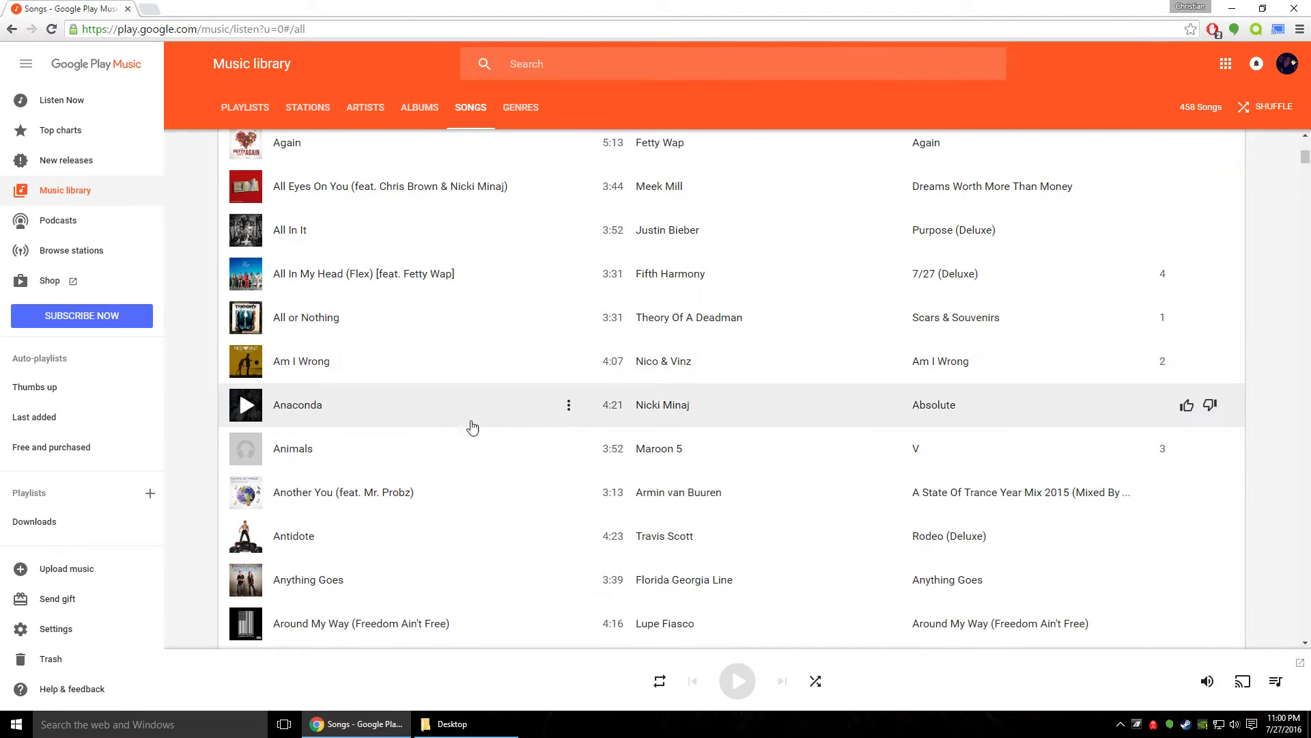
Check the editable info of the song "Animals" for suggestions and close it without saving
click(569, 451)
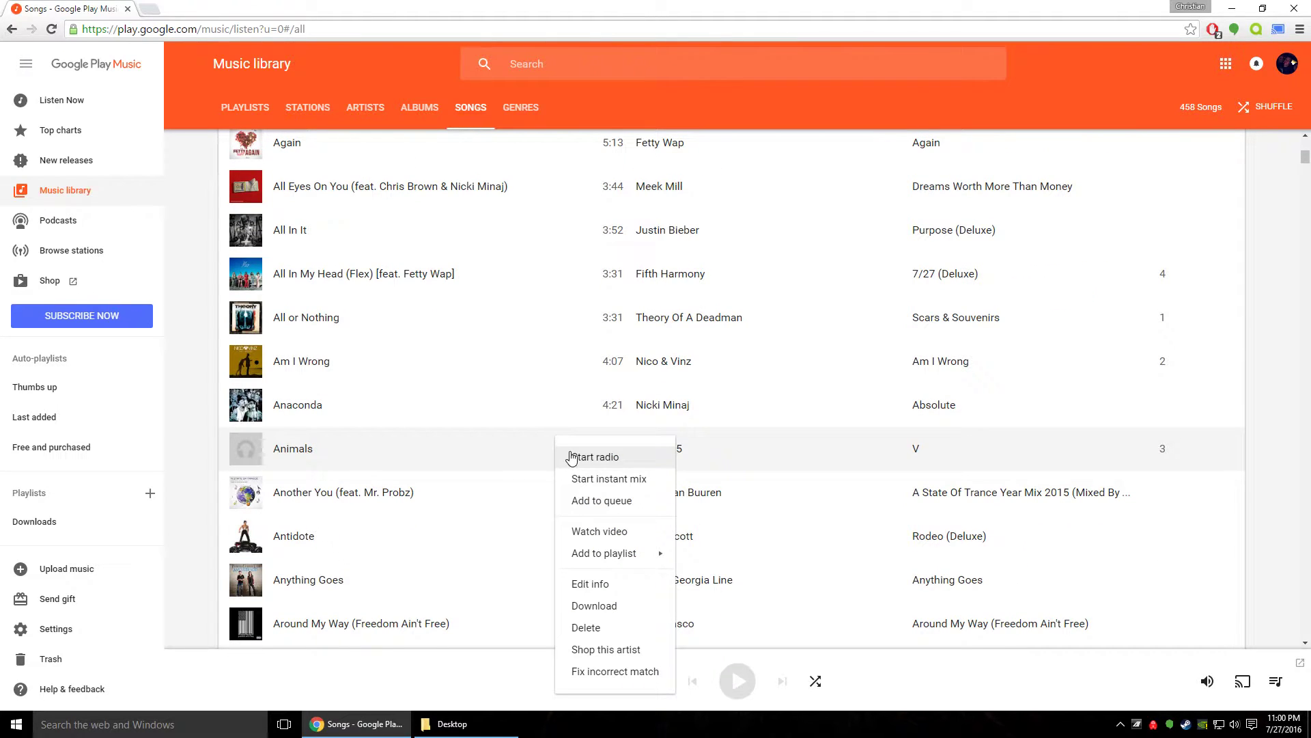
click(211, 452)
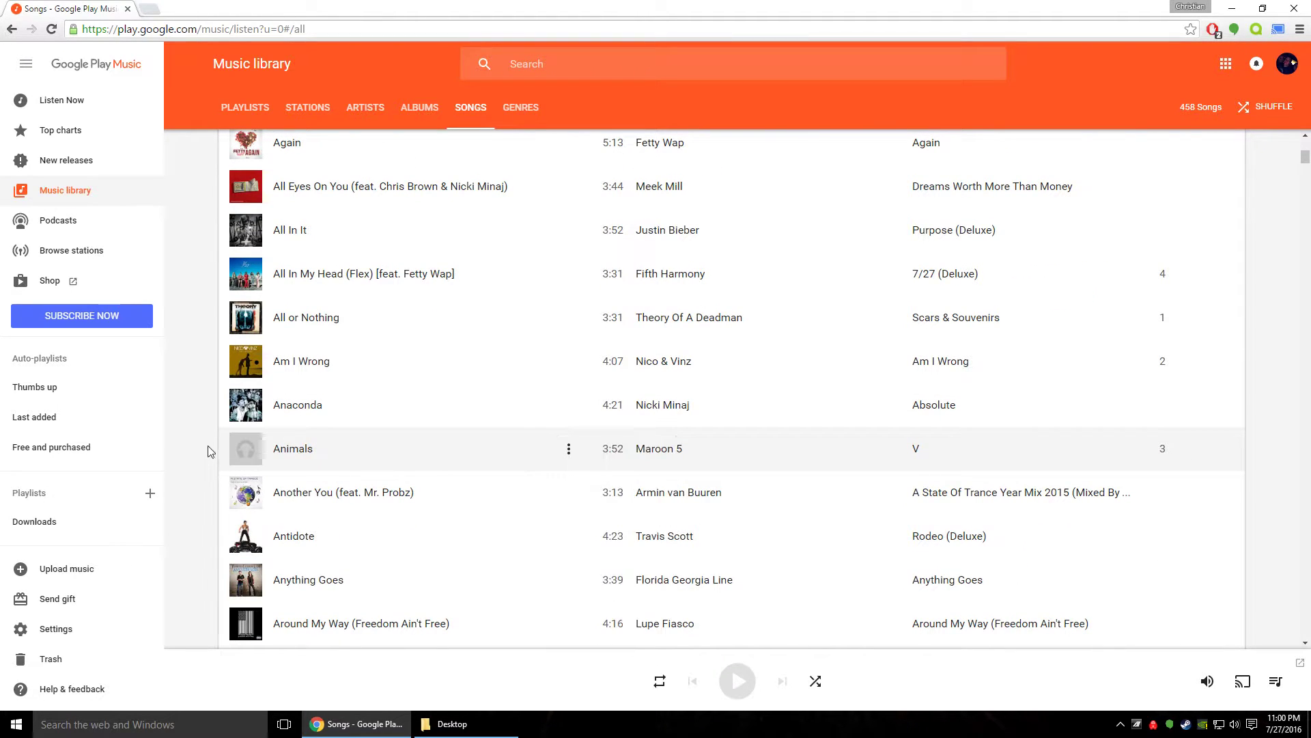
click(570, 455)
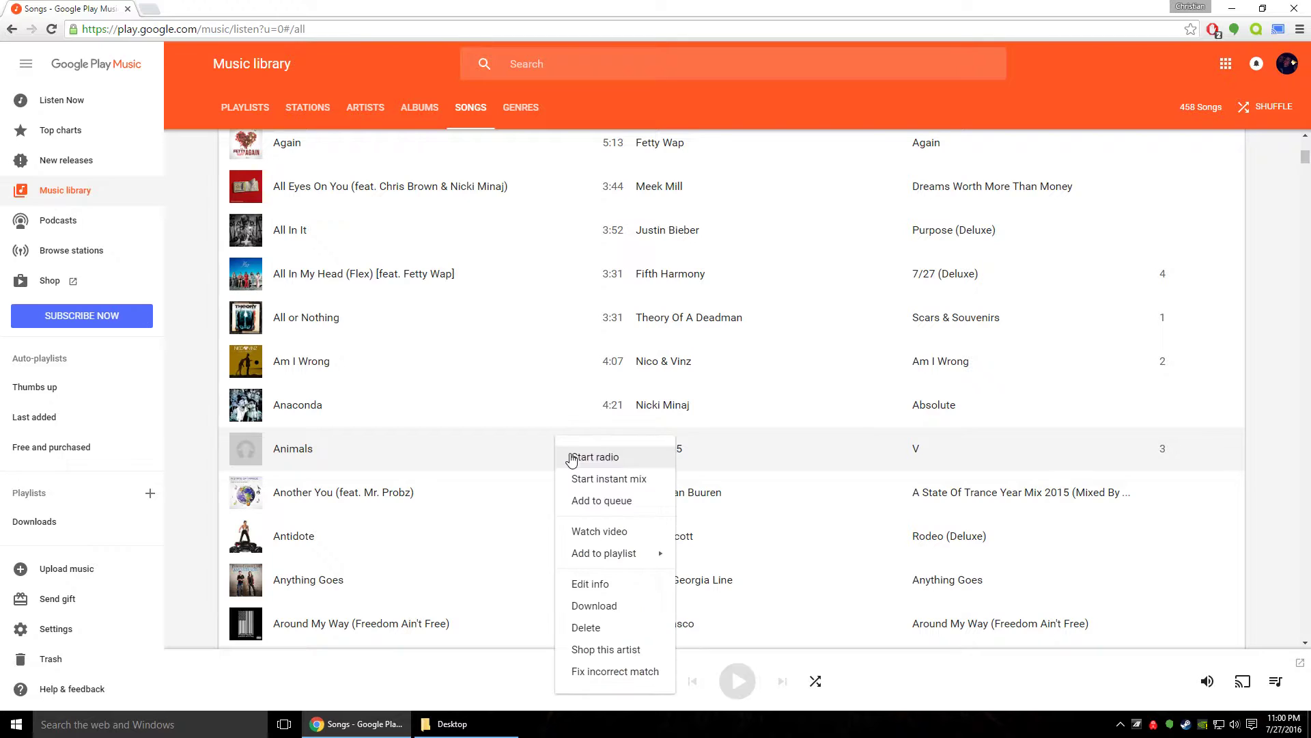
click(592, 584)
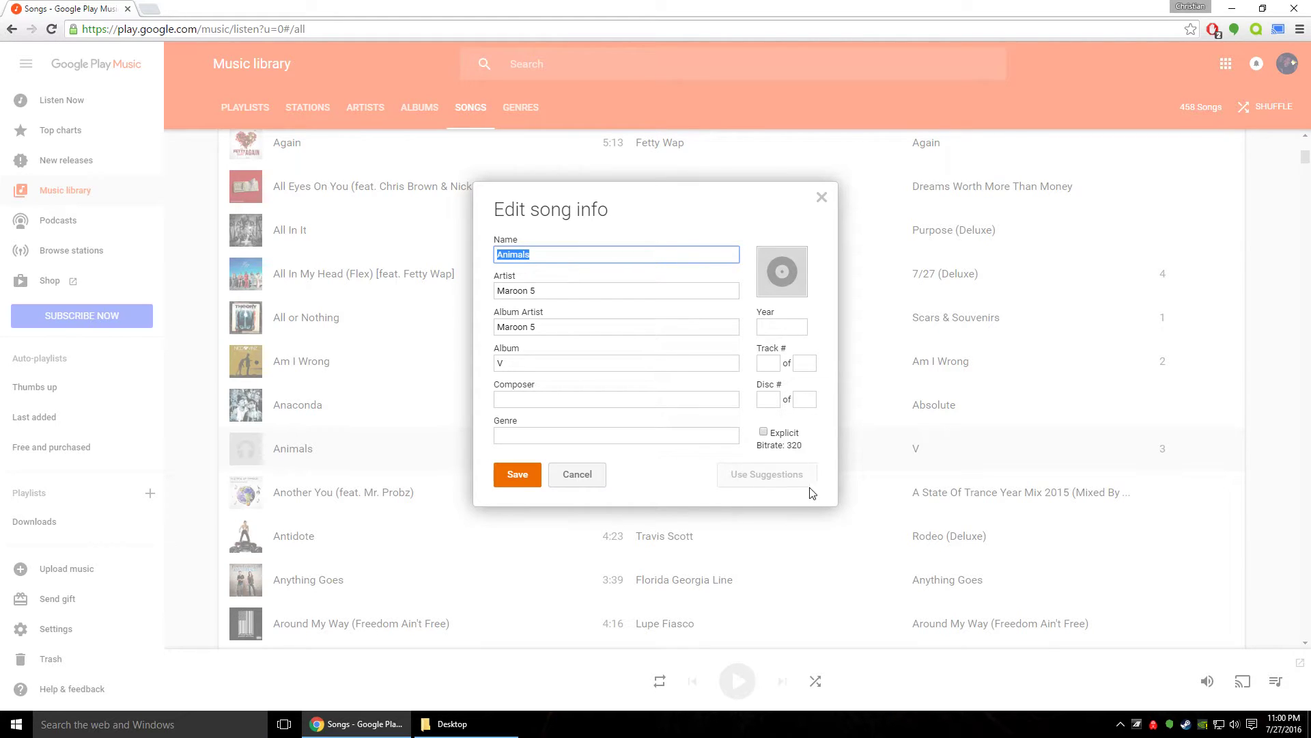
mouse_move(776, 276)
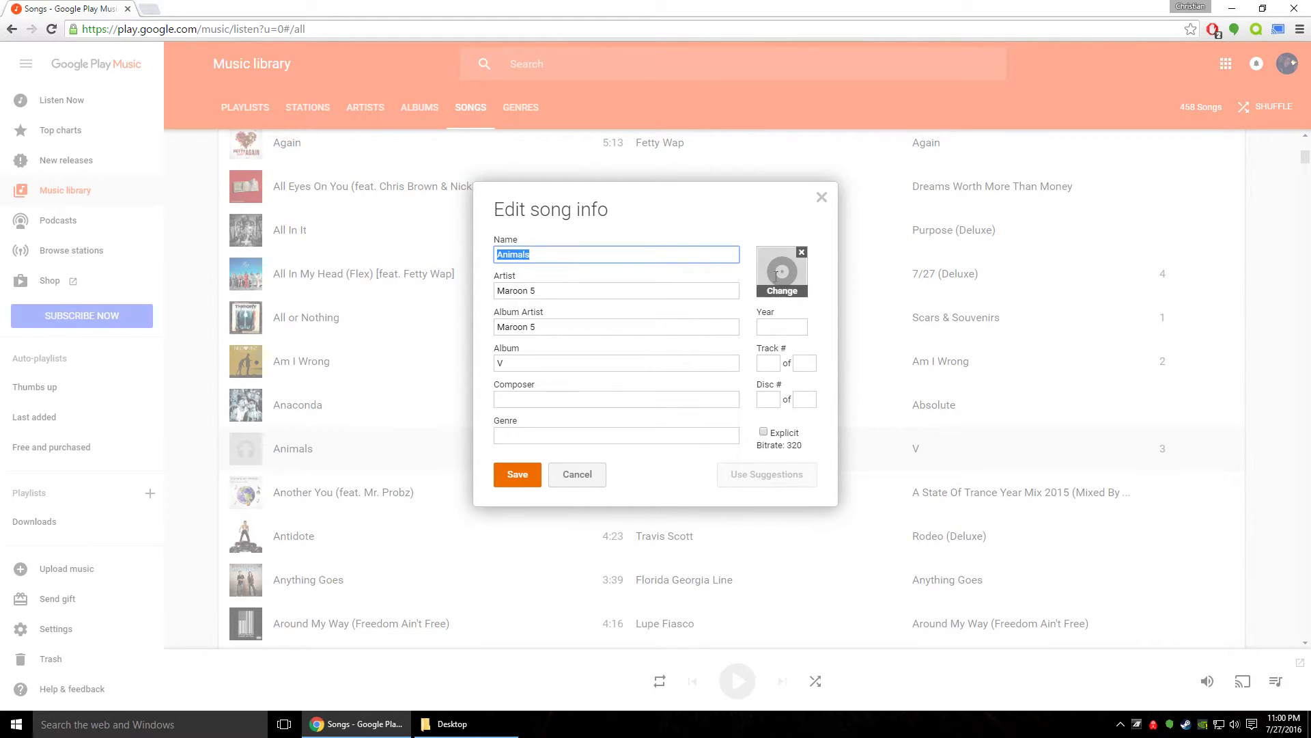
click(822, 199)
Open the info of the song "Blast Off" for editing and accept the suggested artist, David Guetta & Kaz James
scroll(550, 354, down, 8)
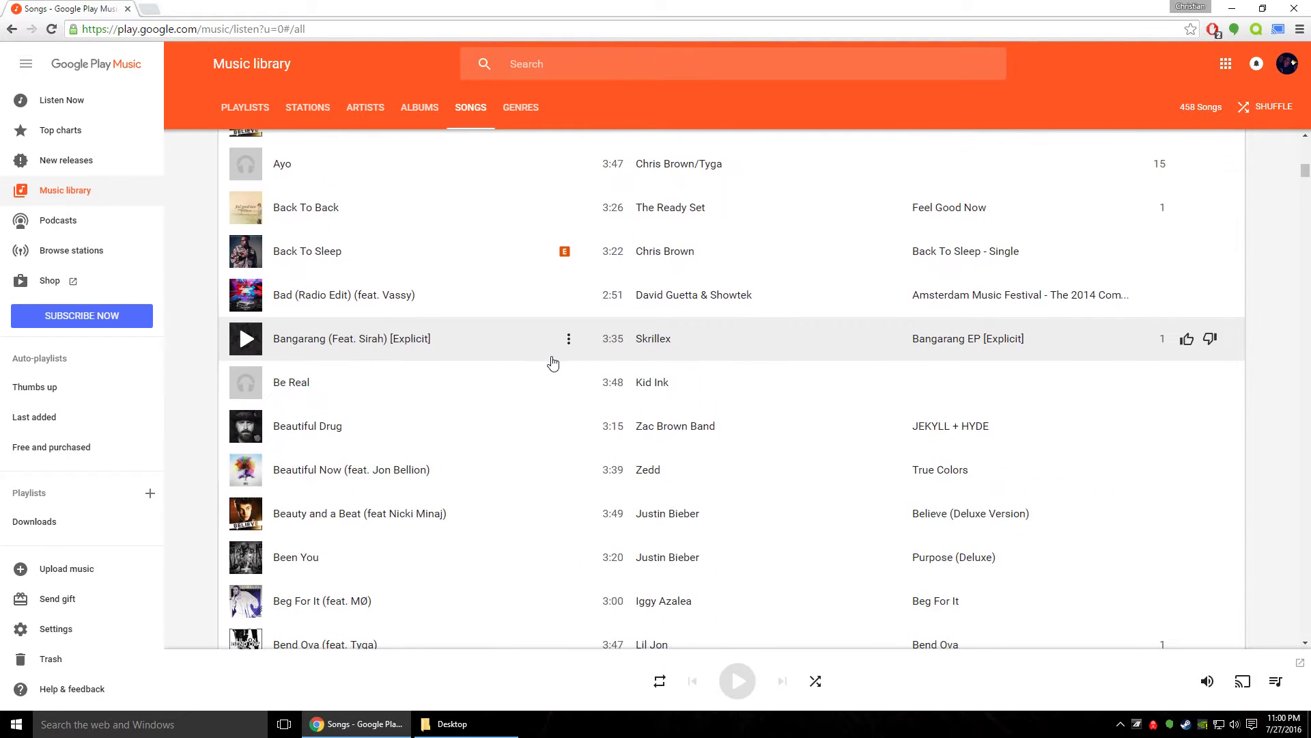
scroll(553, 362, down, 10)
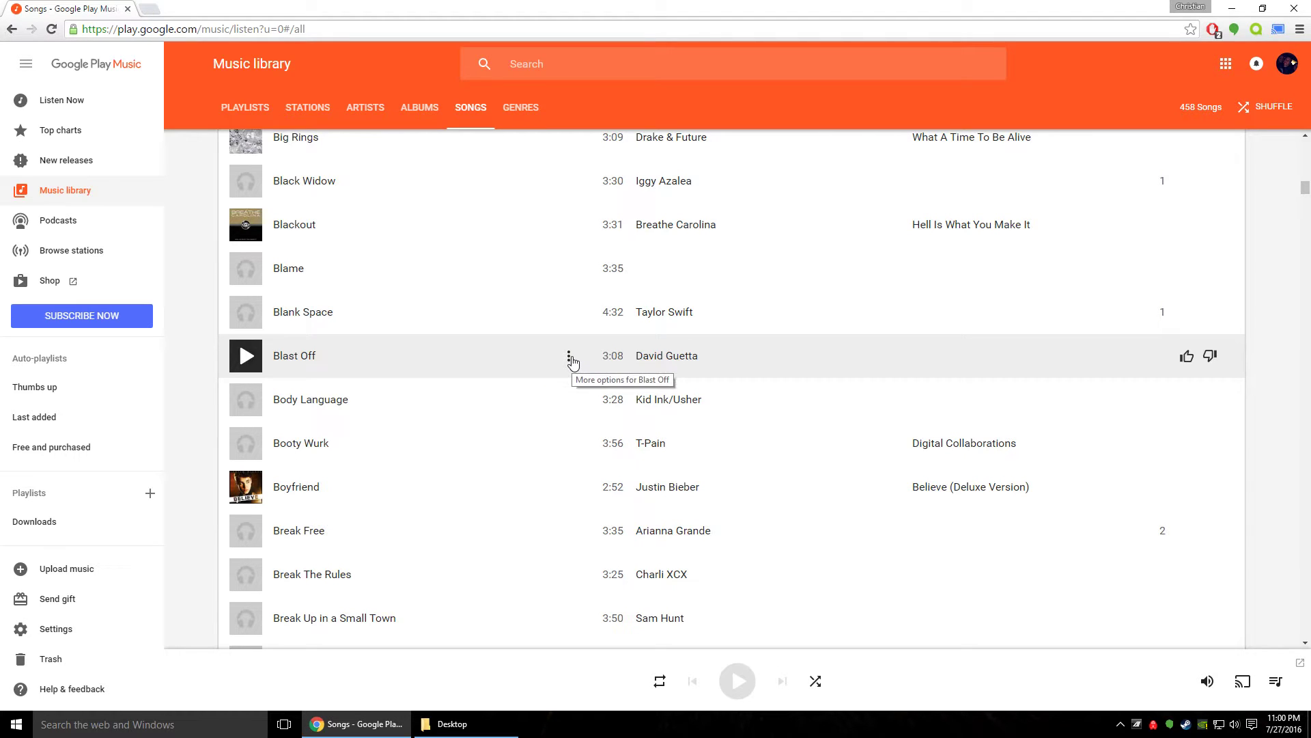
click(570, 358)
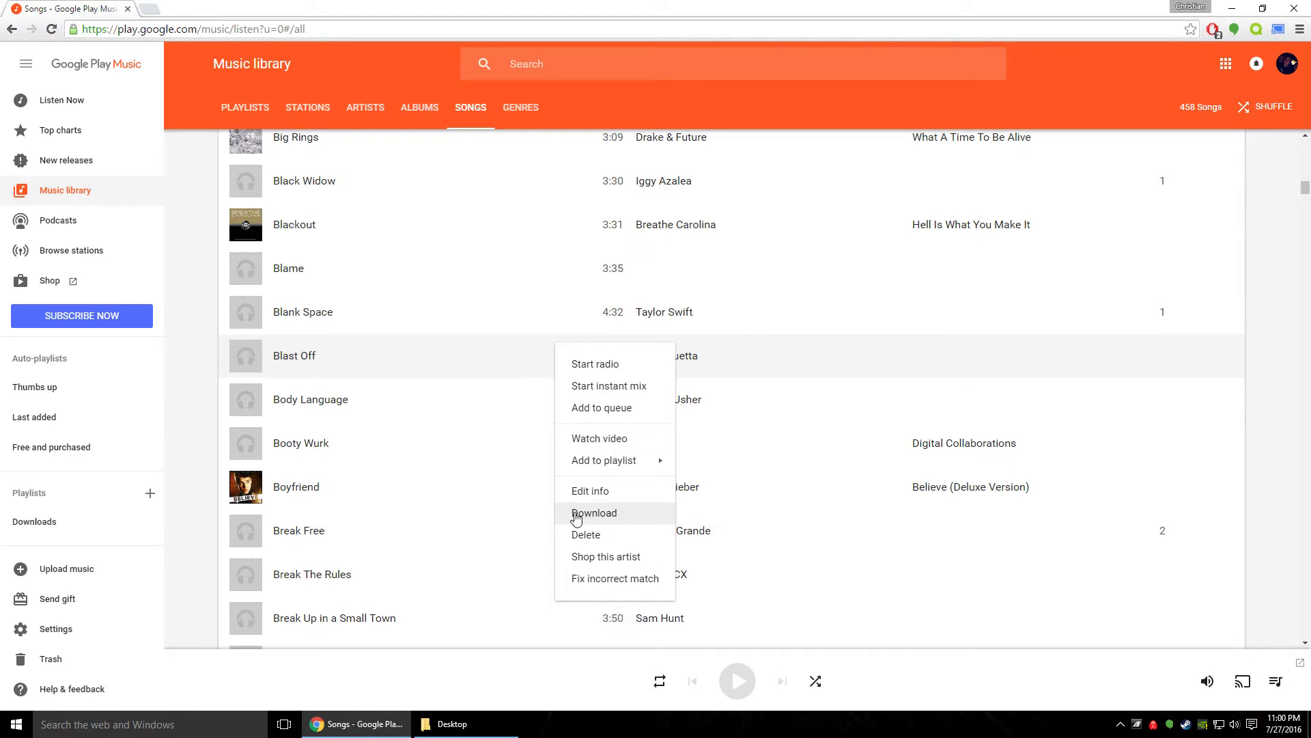
click(604, 493)
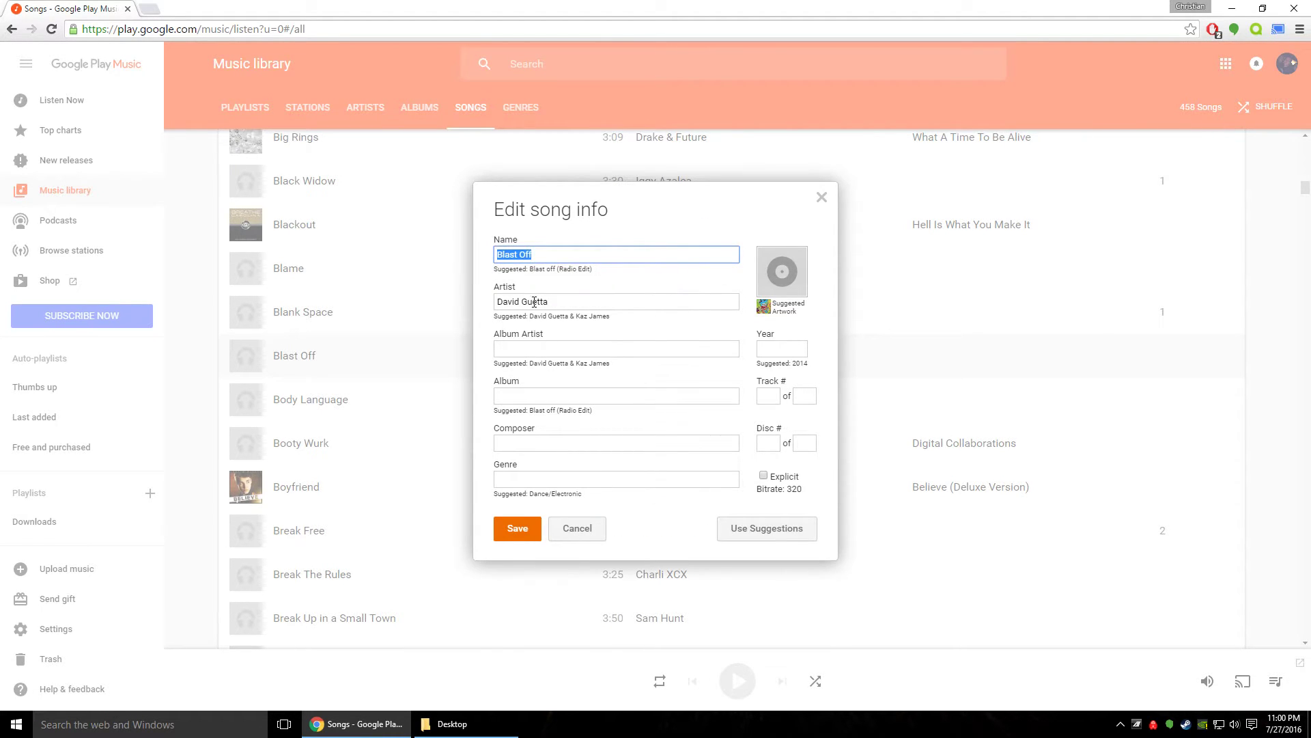
click(547, 247)
mouse_move(766, 307)
click(557, 318)
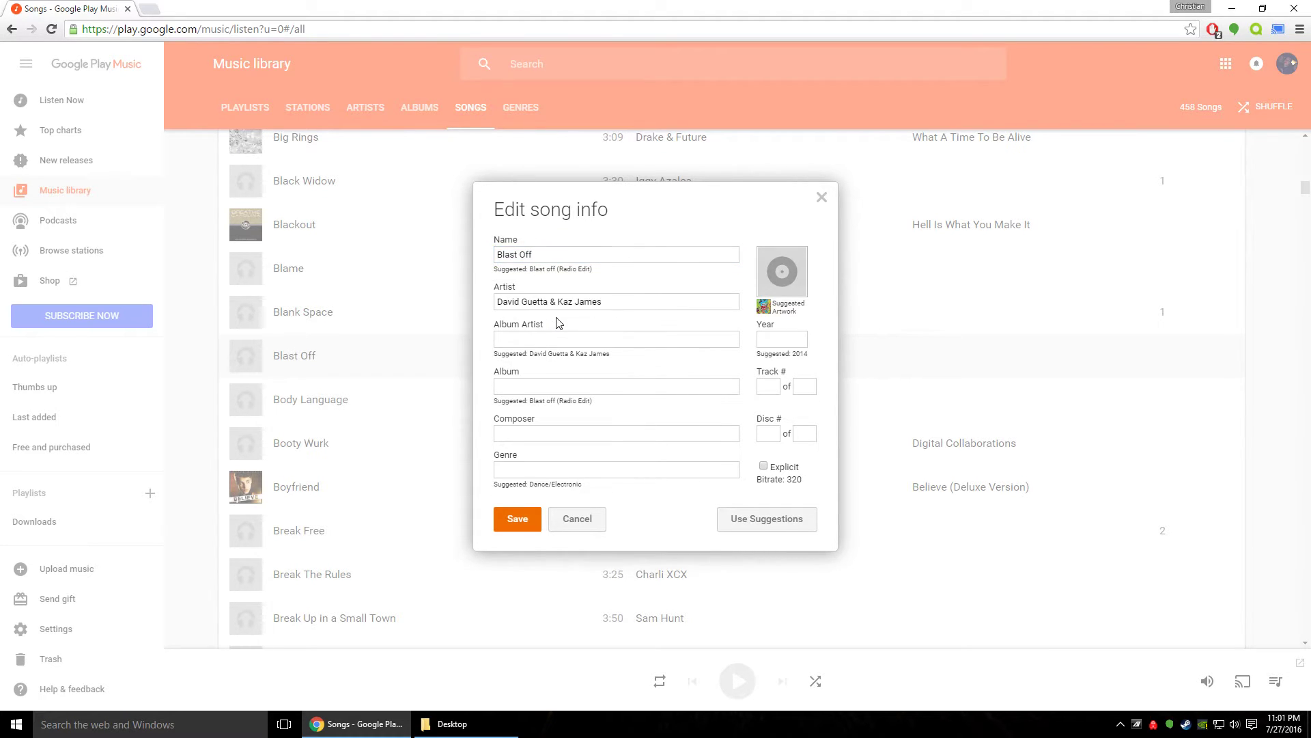
Apply all remaining suggestions, including artwork, the title "Blast off (Radio Edit)", year 2014 and genre Dance/Electronic, and save the song info
click(745, 521)
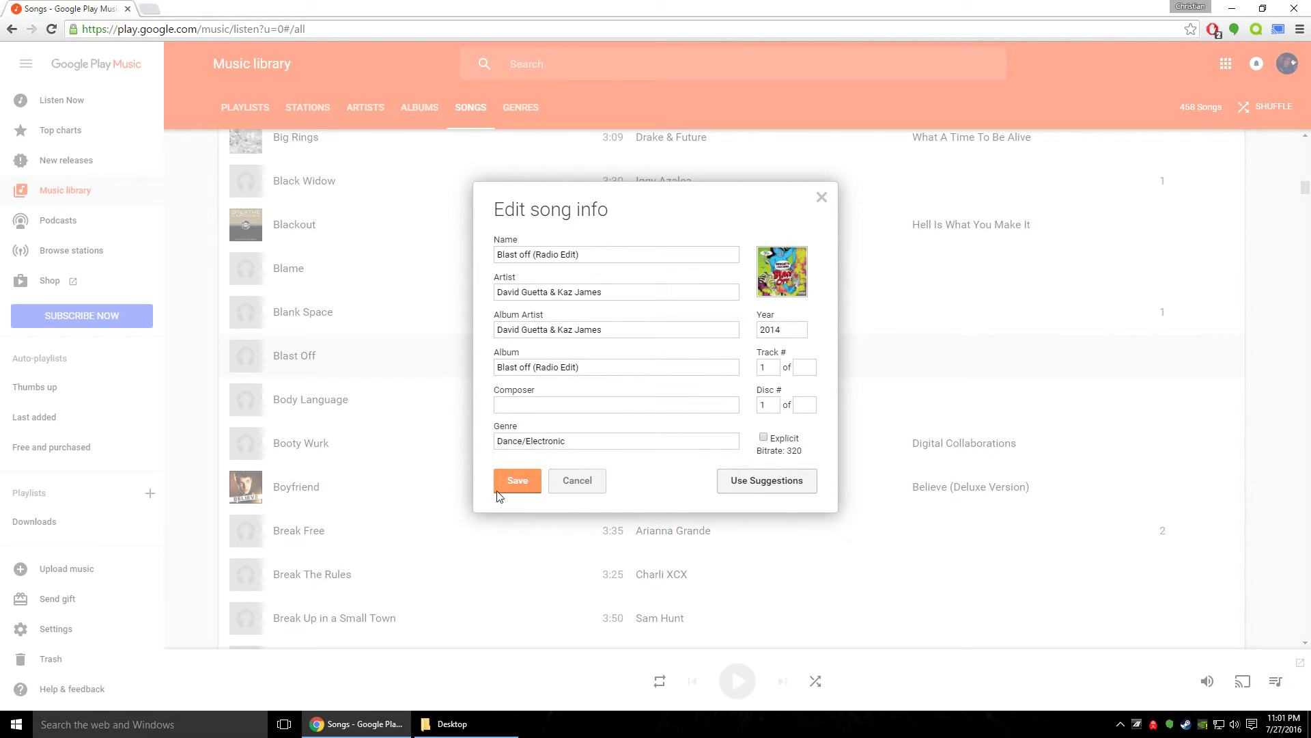
click(512, 478)
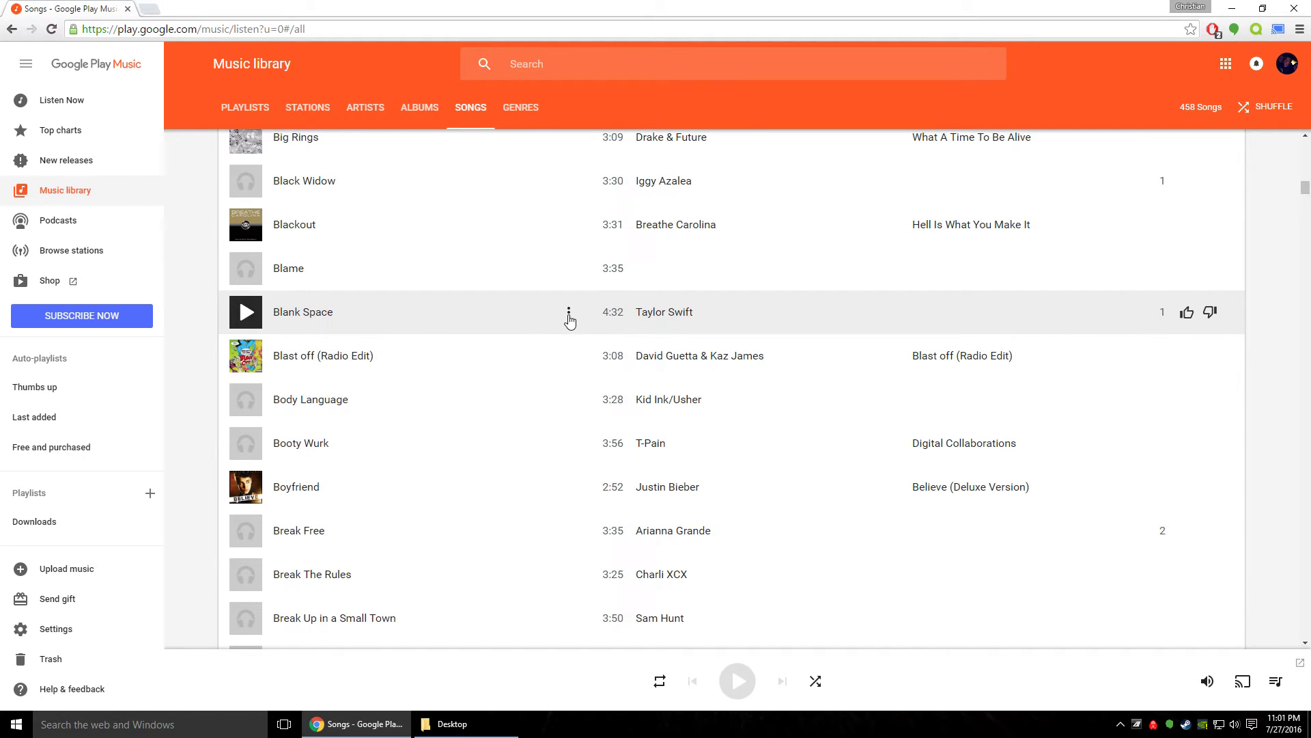
Check the editable info of "Blank Space" and "Blame" for suggestions, cancelling each without changes
click(569, 315)
click(596, 456)
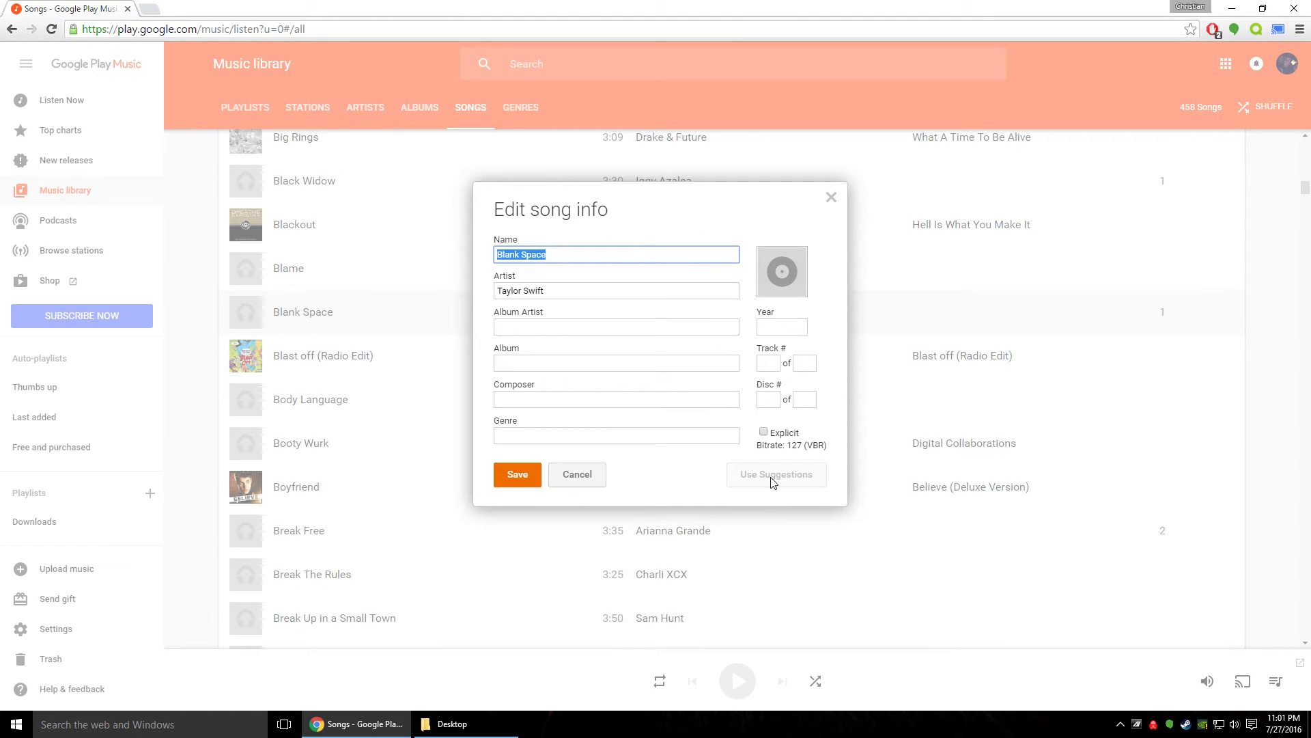
click(578, 476)
click(569, 268)
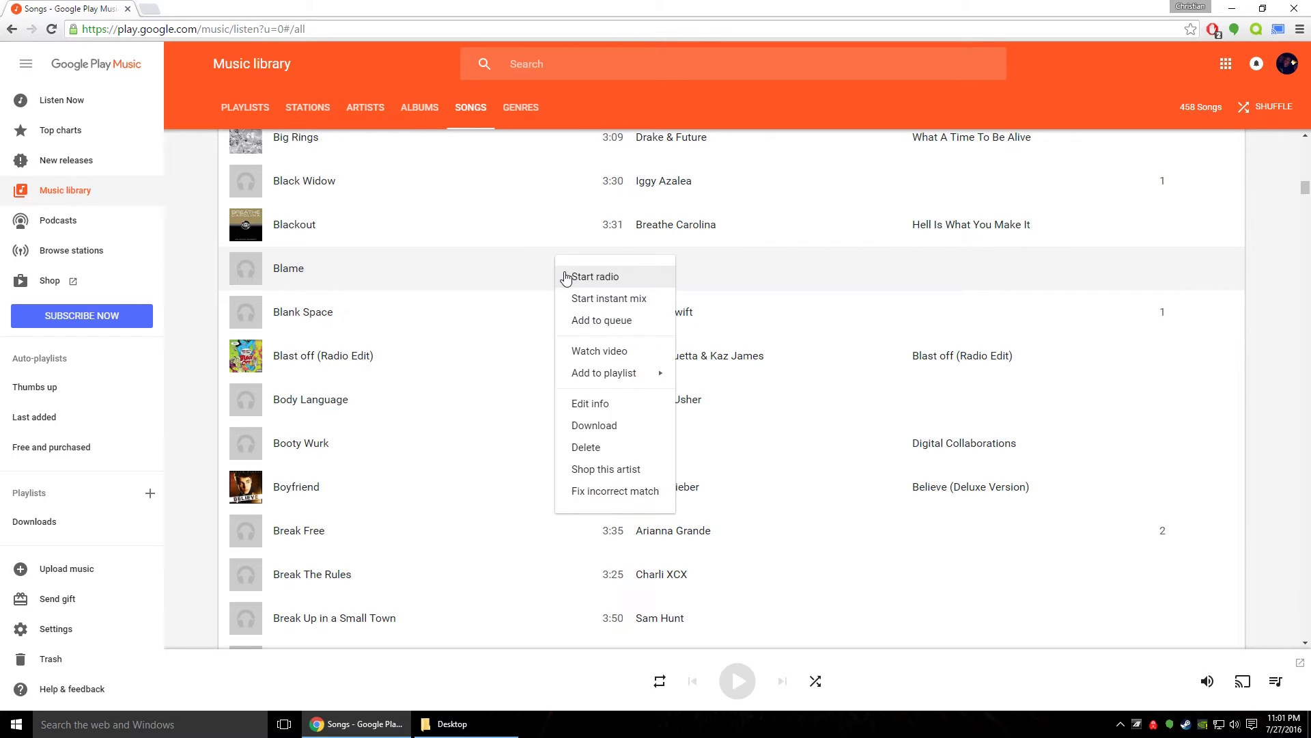
click(595, 404)
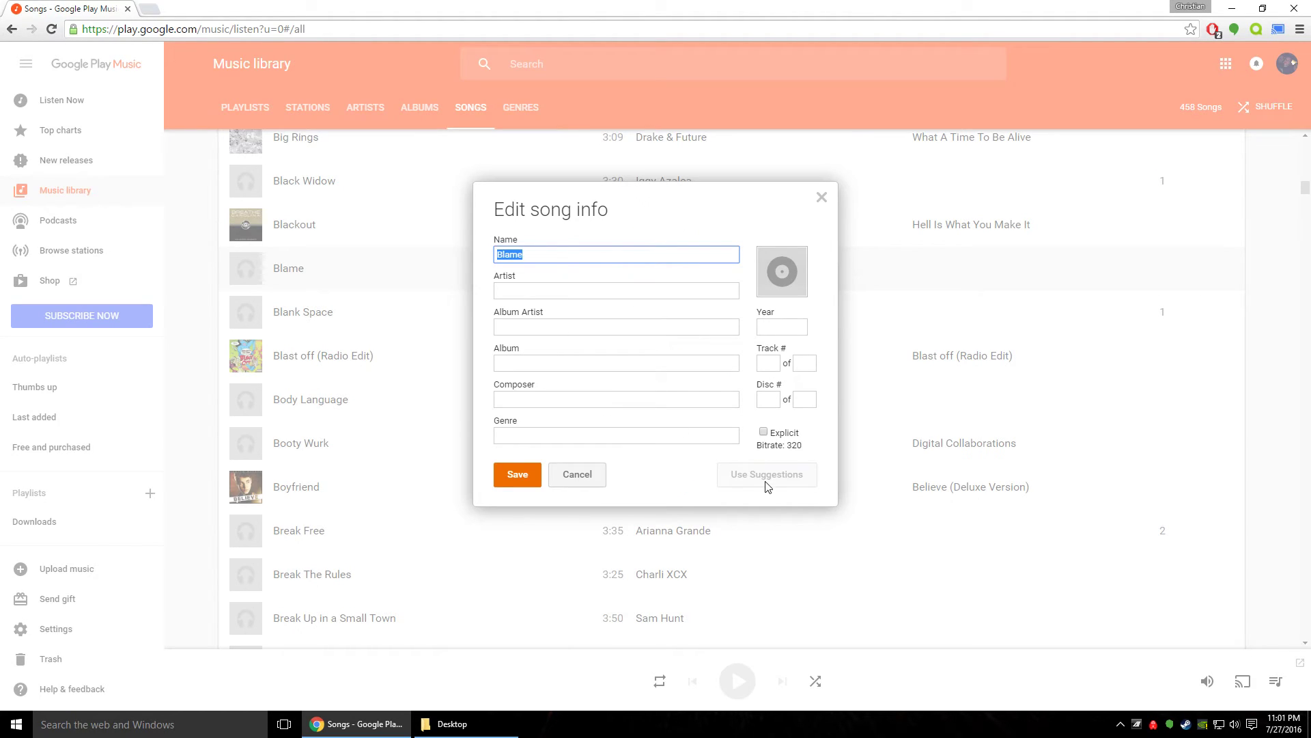
click(577, 477)
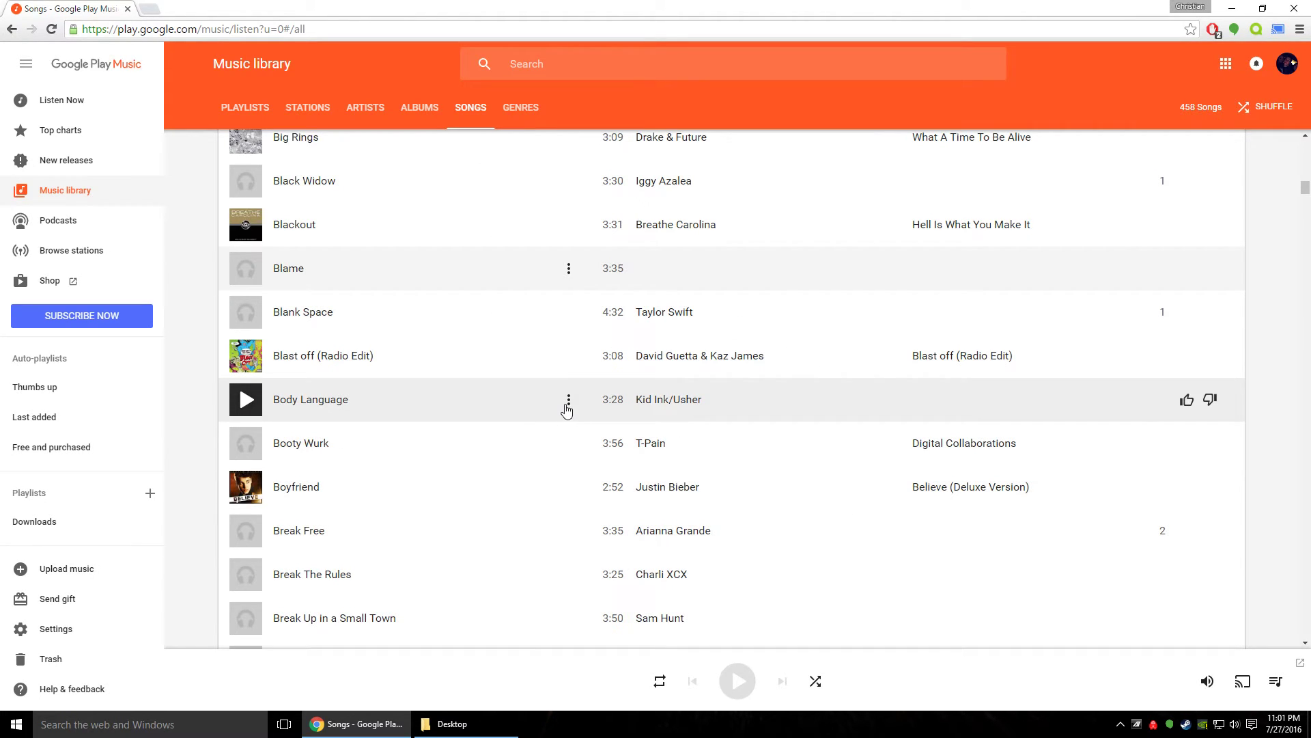
Apply all suggested info and artwork to the song "Body Language" and save it
click(569, 403)
click(598, 557)
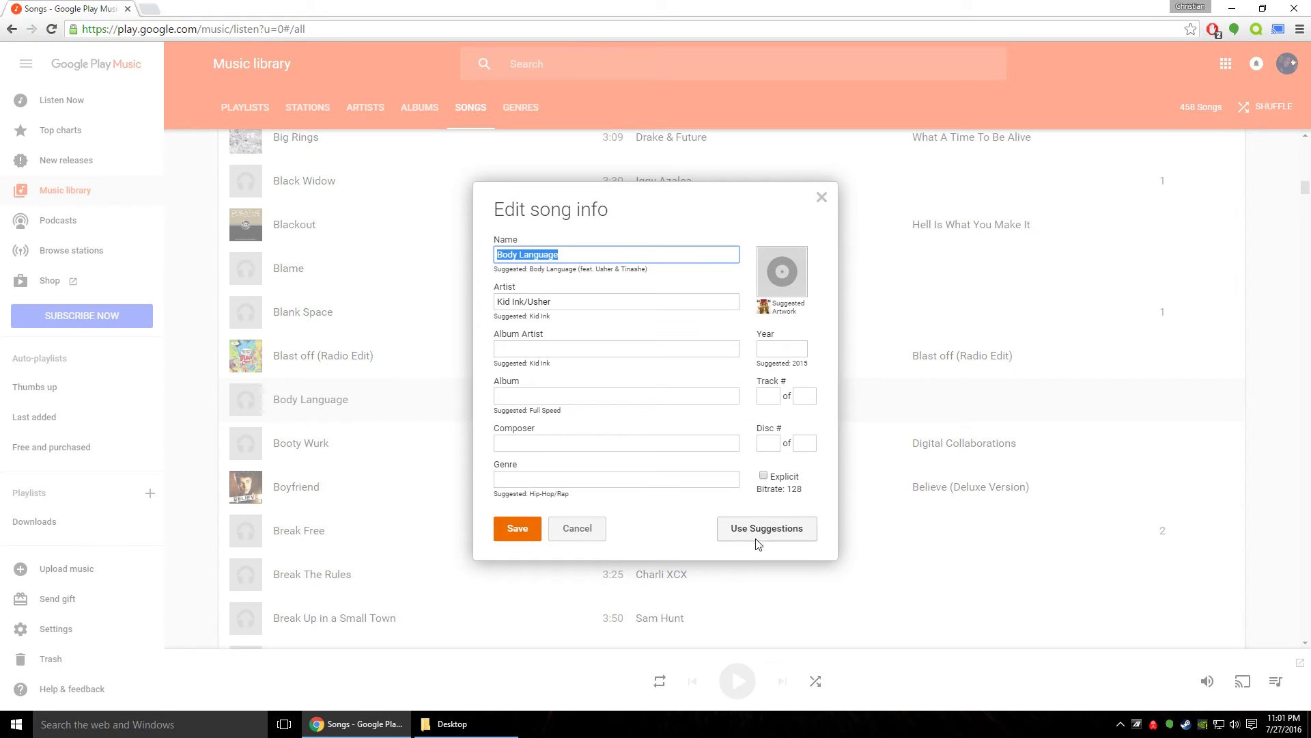
click(519, 482)
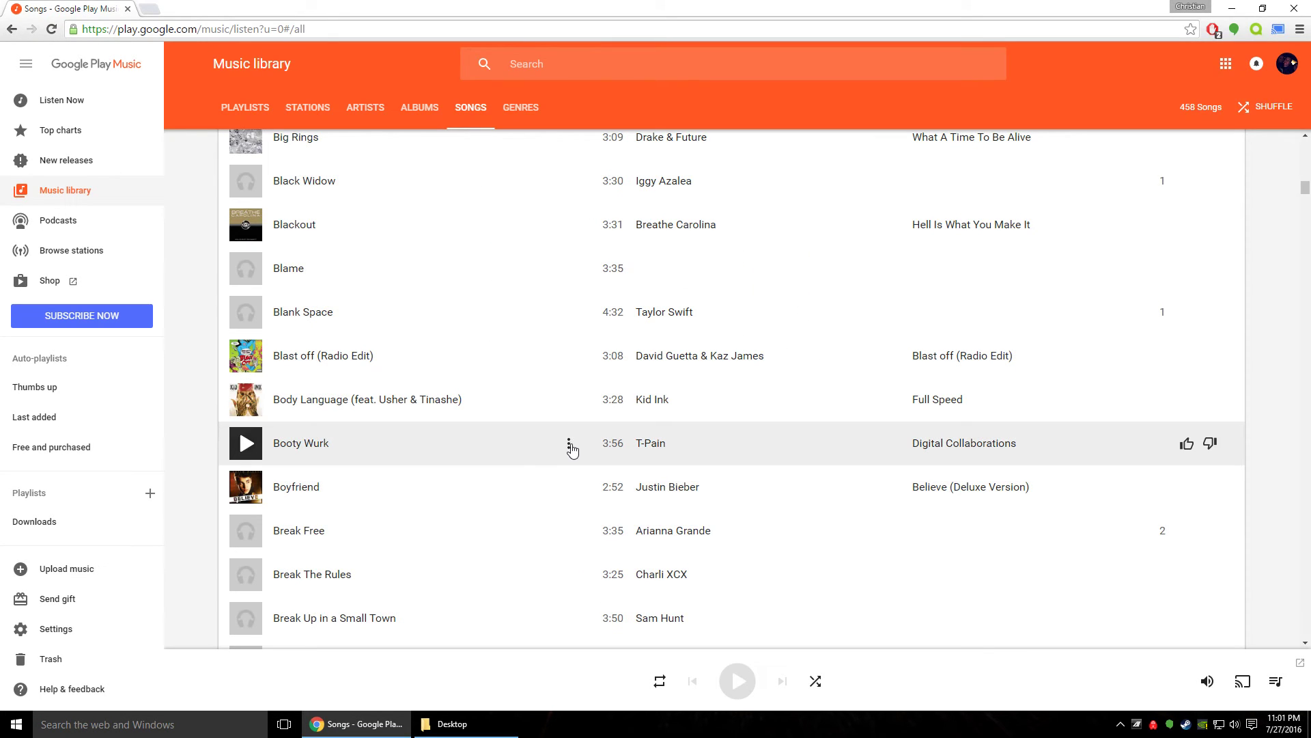
Check the editable info of "Booty Wurk" and "Break Free" for suggestions, cancelling each without changes
click(569, 444)
click(600, 579)
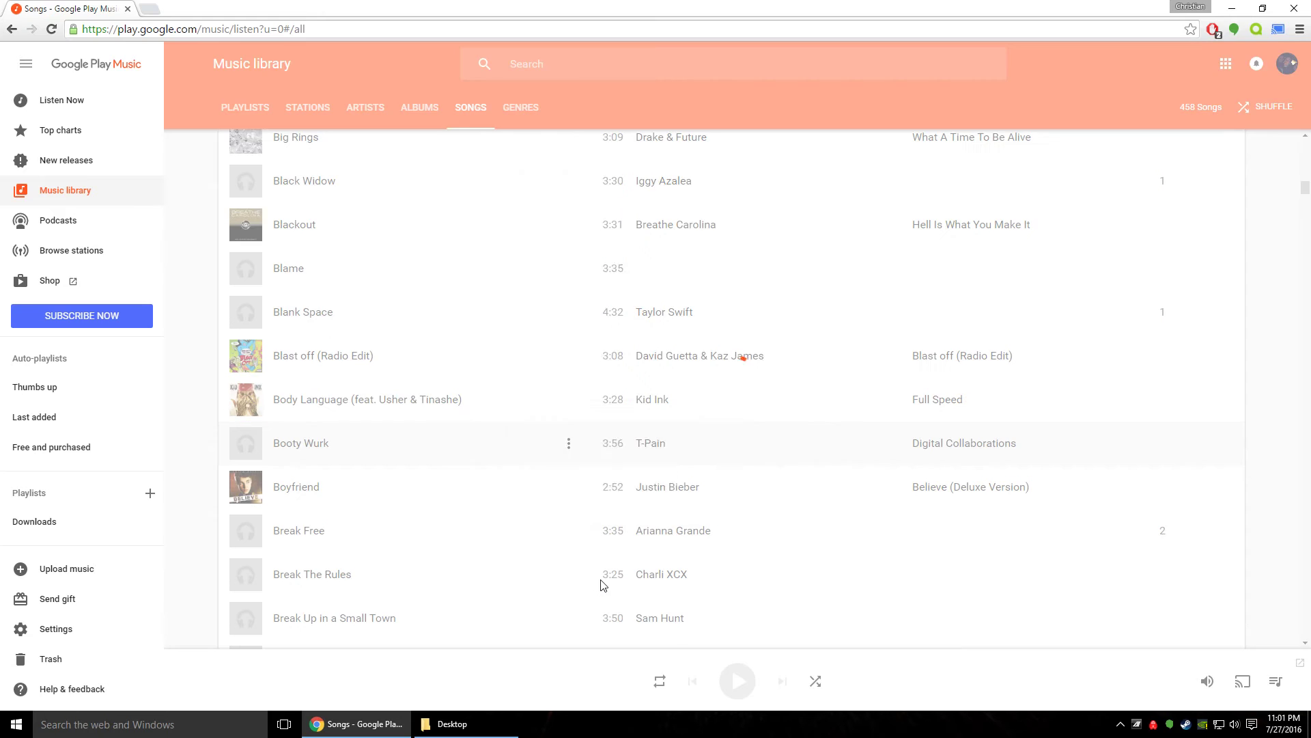
click(601, 477)
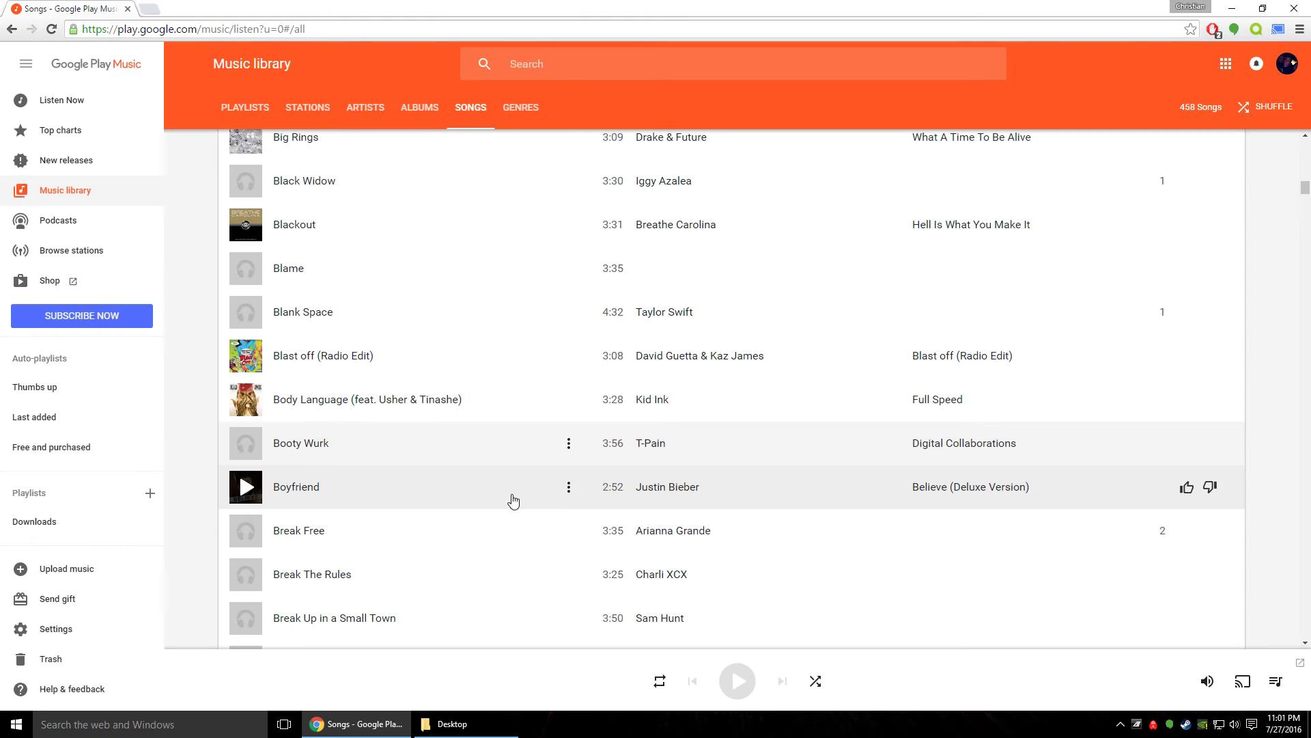
click(569, 531)
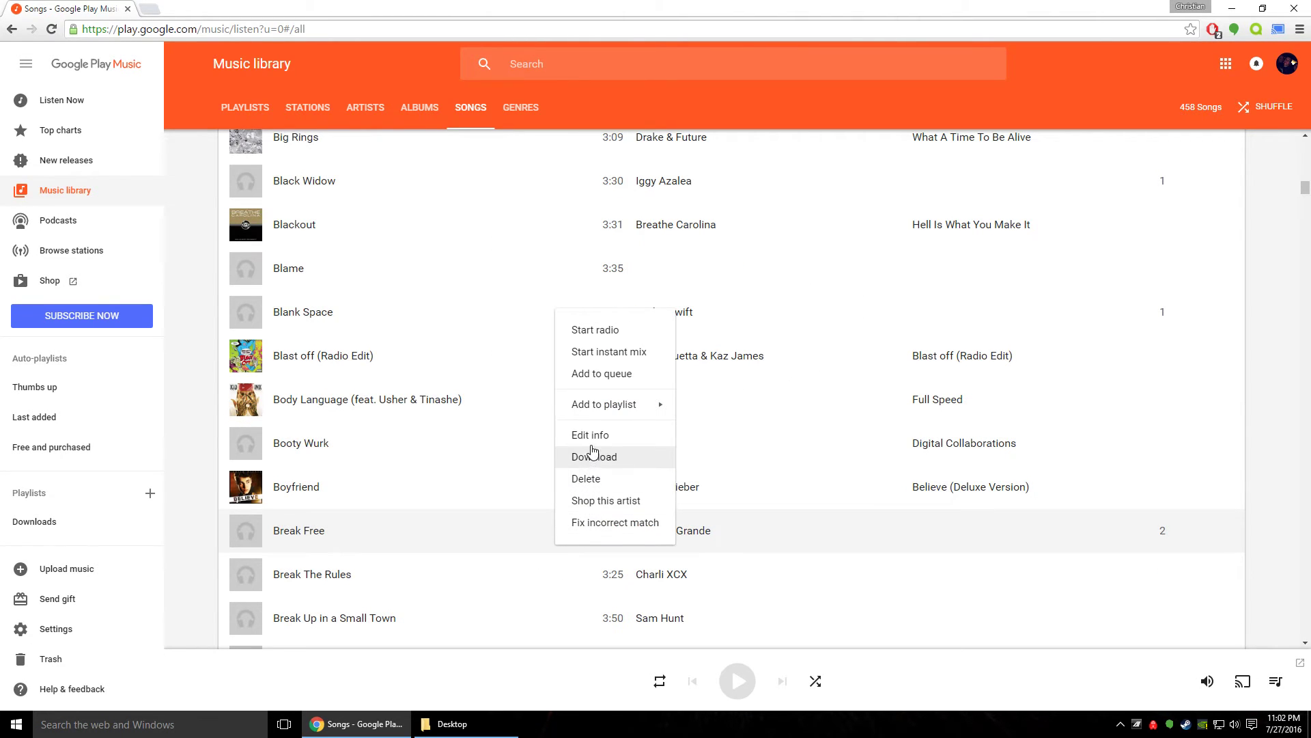
click(588, 434)
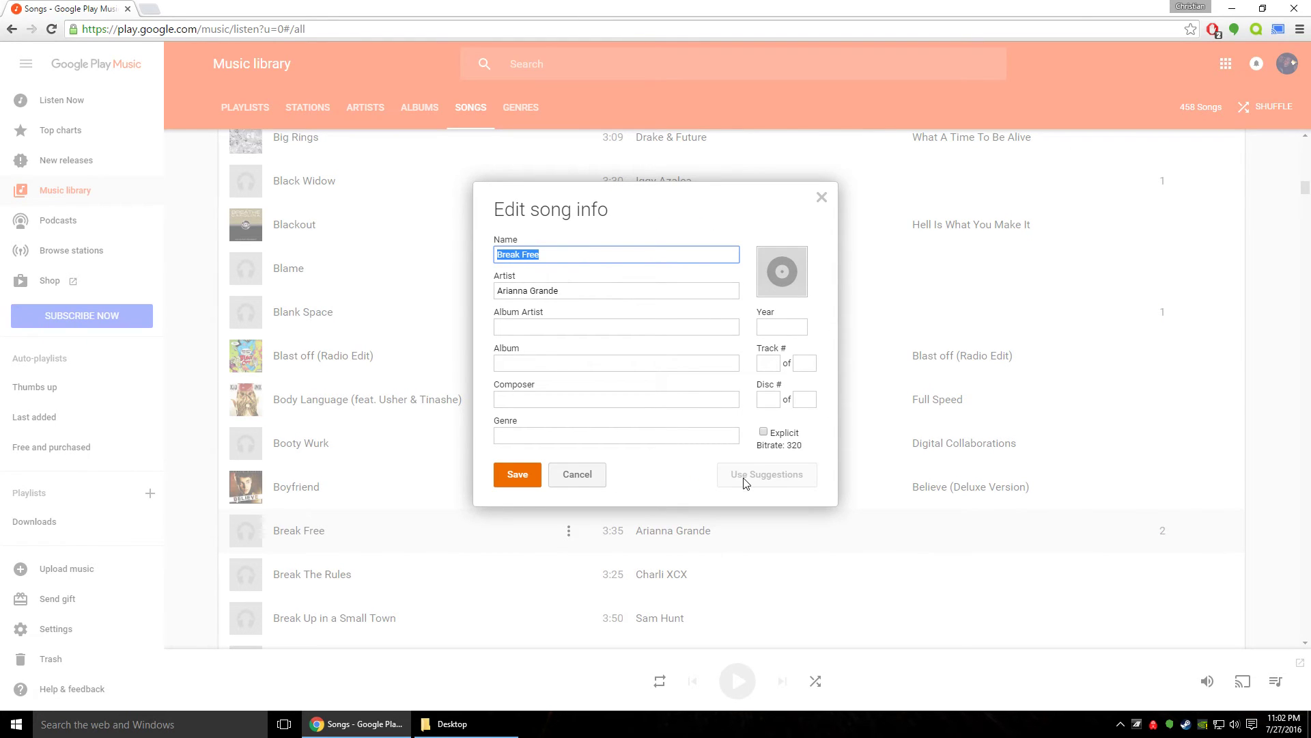
click(577, 474)
Check the editable info of "Break The Rules" for suggestions and cancel without changes
scroll(565, 492, down, 1)
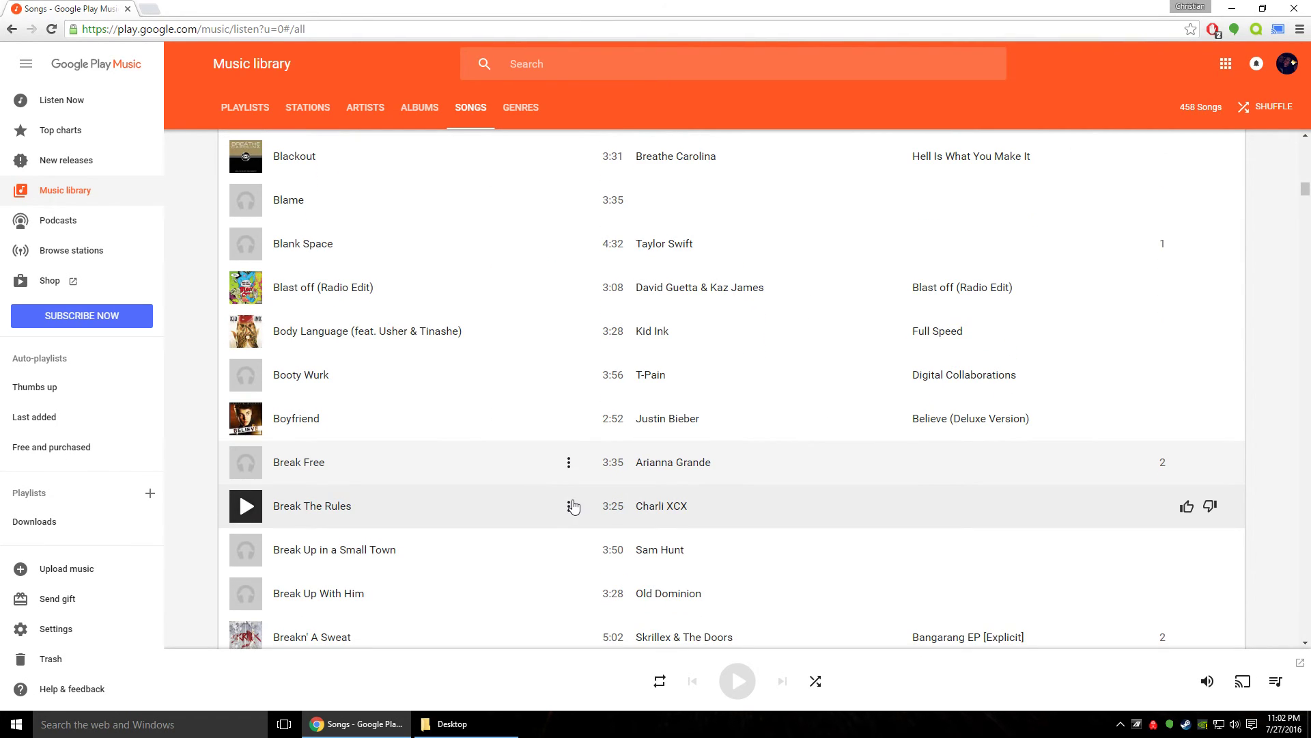
click(569, 505)
click(584, 432)
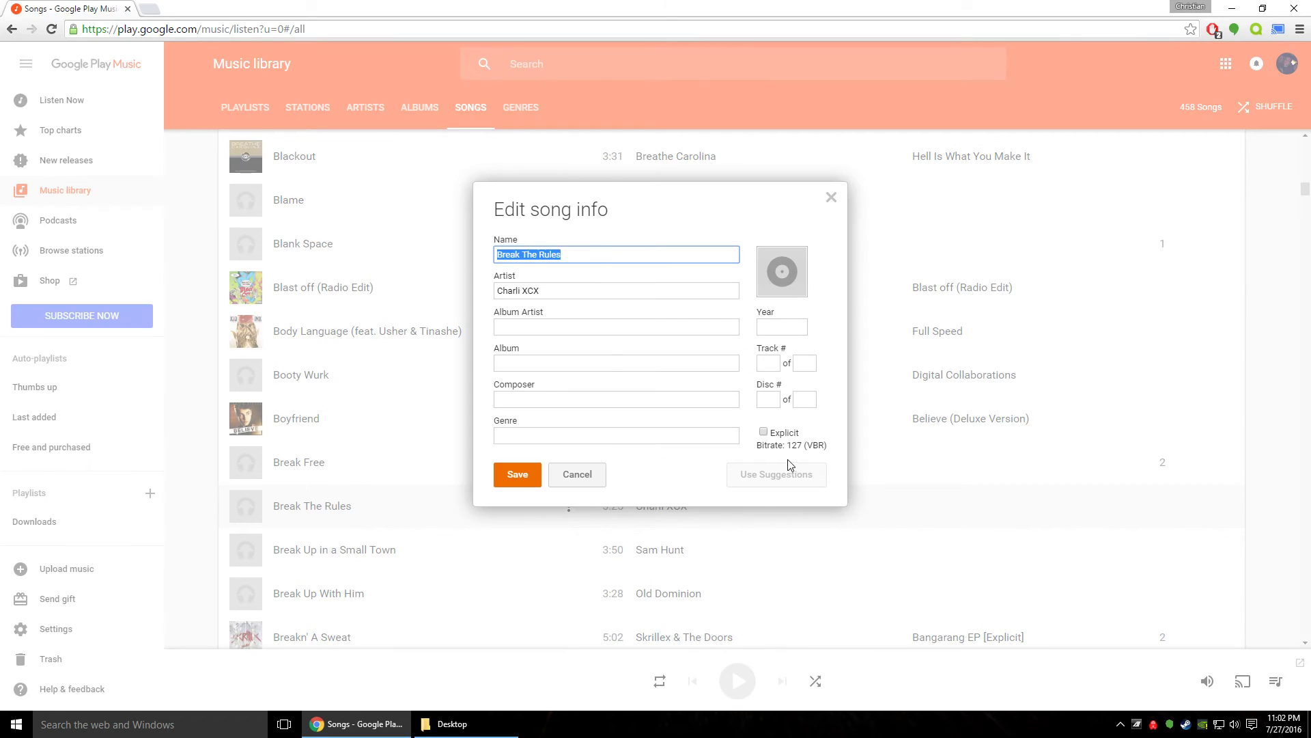
click(577, 474)
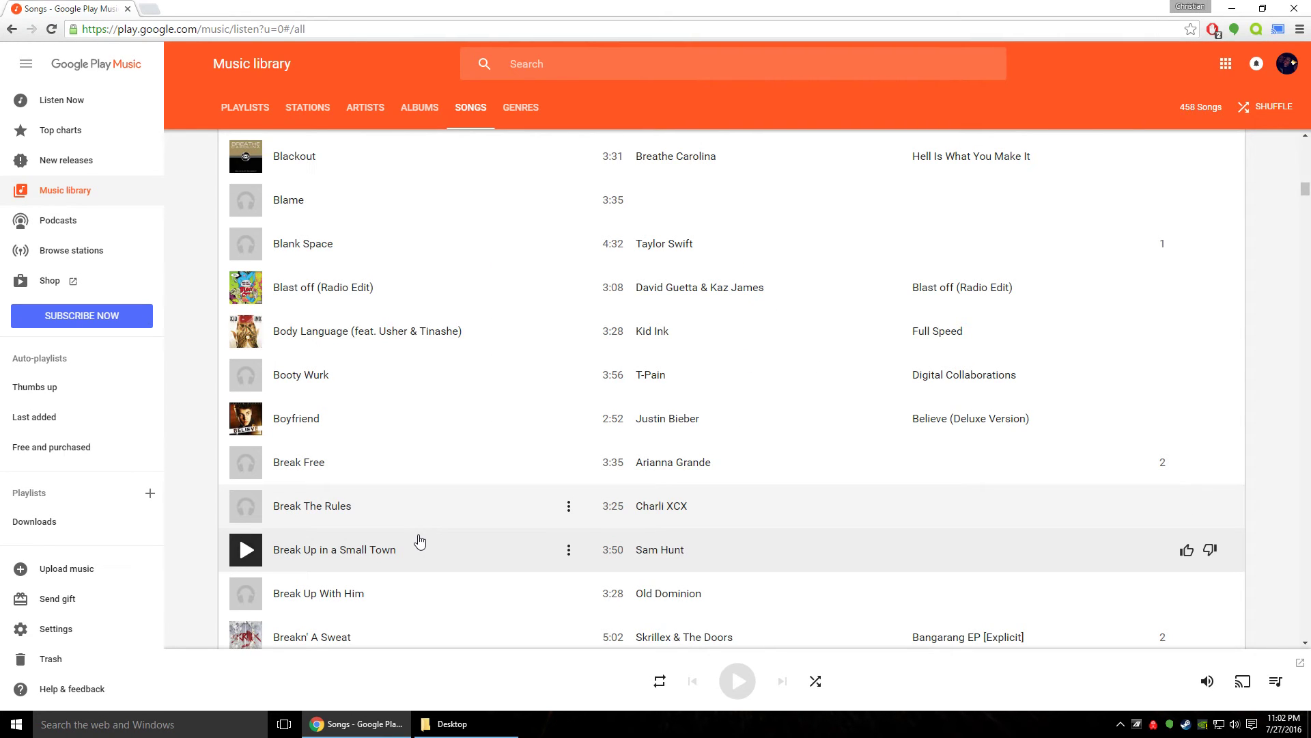